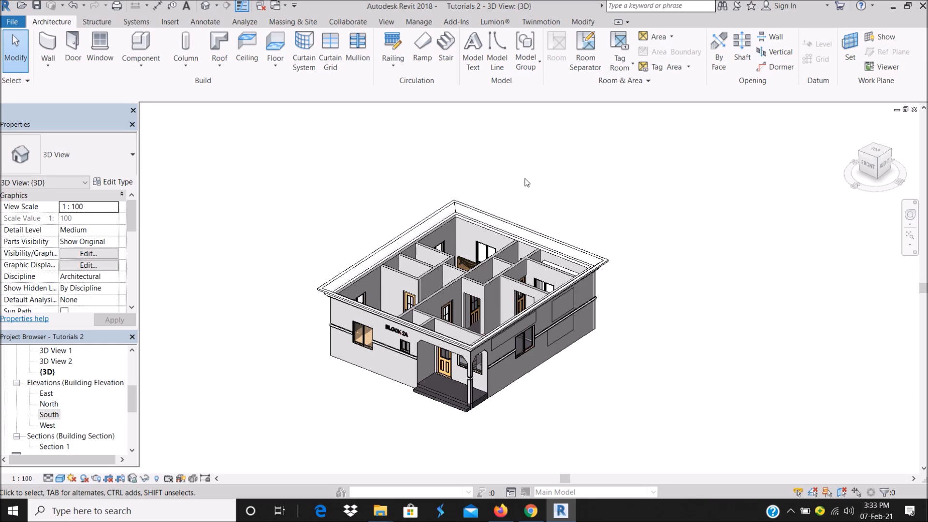
Step: Open the 3. RFL floor plan, collapsing the Ceiling Plans group
scroll(38, 392, "up", 4)
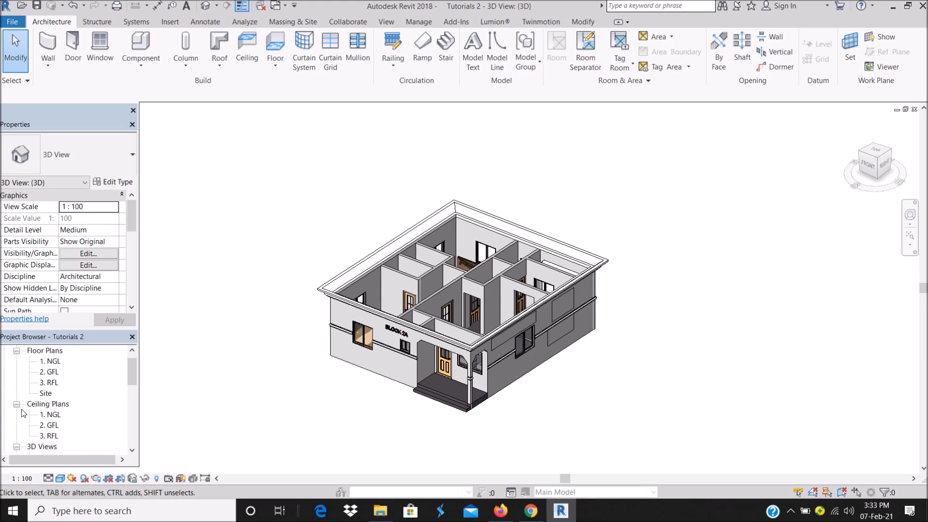
left_click(16, 404)
double_click(50, 382)
scroll(402, 249, "down", 3)
scroll(453, 186, "up", 3)
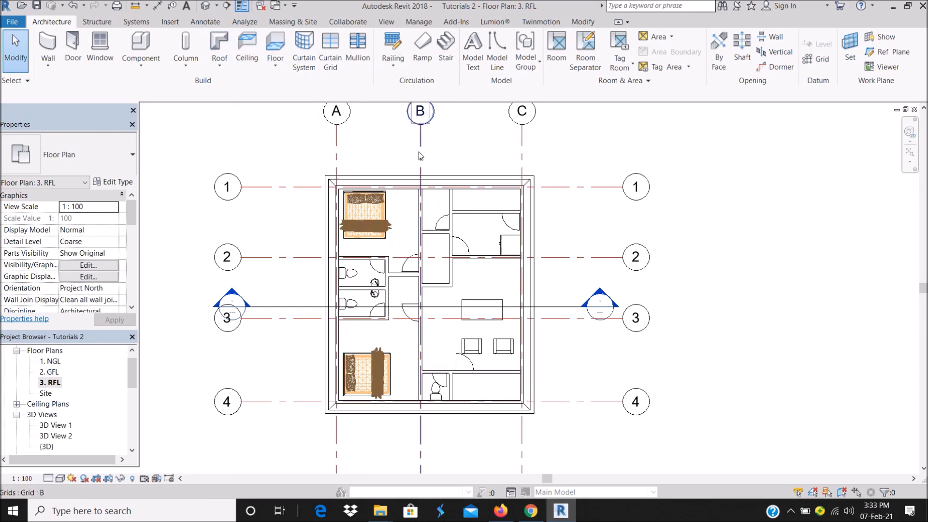
Step: Sketch a rectangular boundary over the whole building for a floor of type Wood Joist 220mm - Wood Finish
left_click(276, 39)
left_click(80, 150)
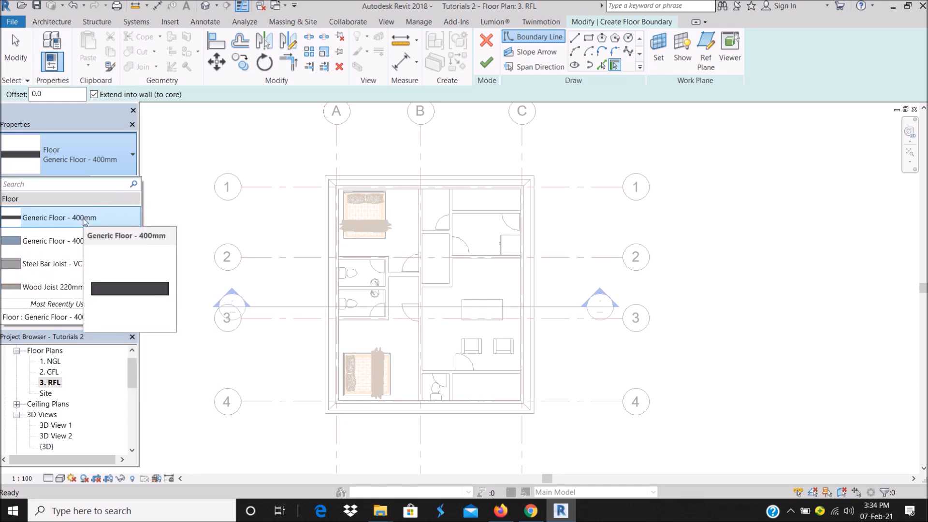
left_click(53, 287)
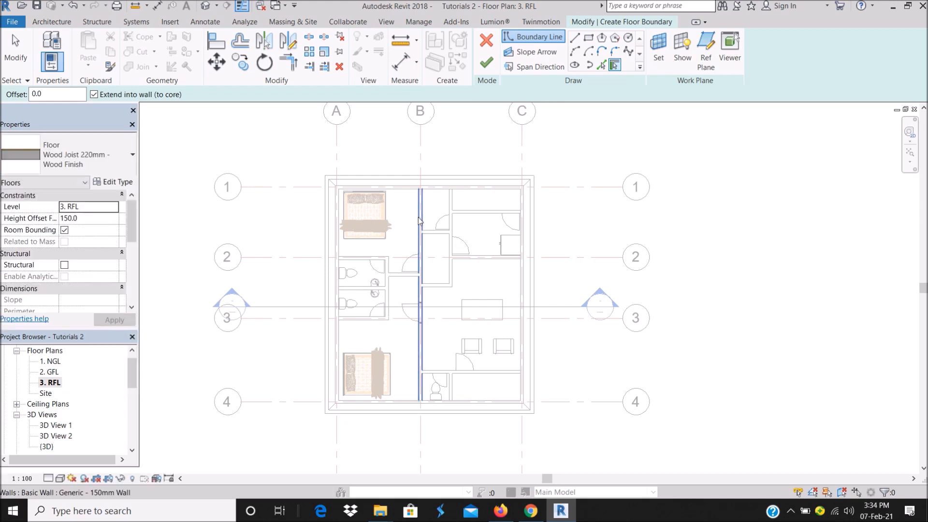
left_click(589, 39)
scroll(523, 166, "up", 3)
left_click(534, 176)
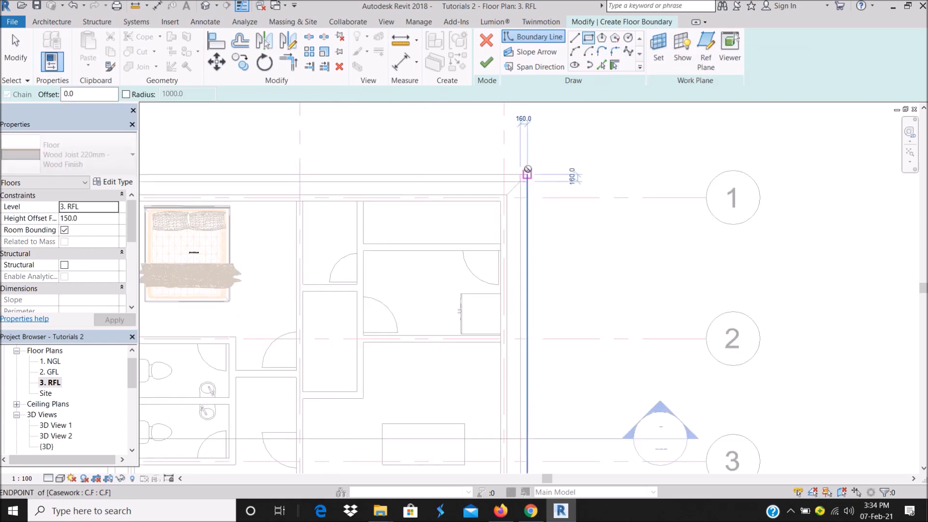
scroll(526, 172, "down", 3)
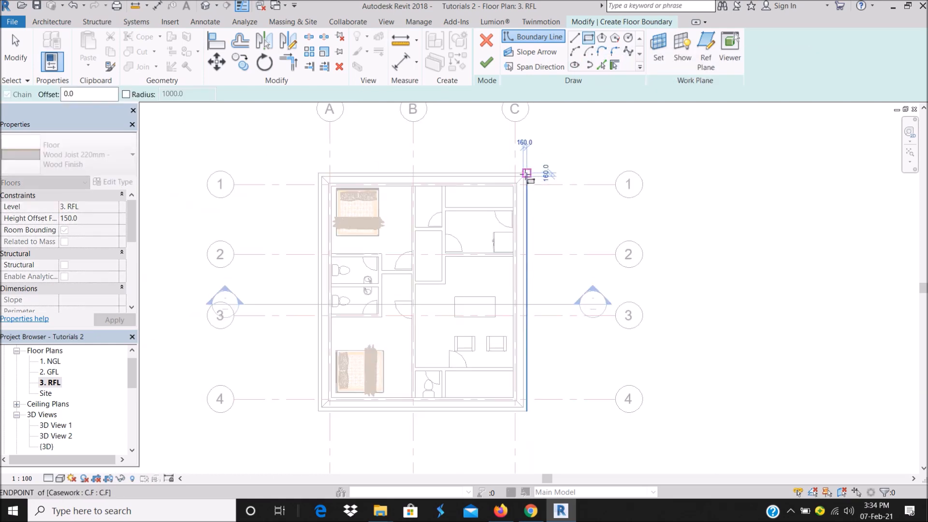
scroll(527, 174, "up", 3)
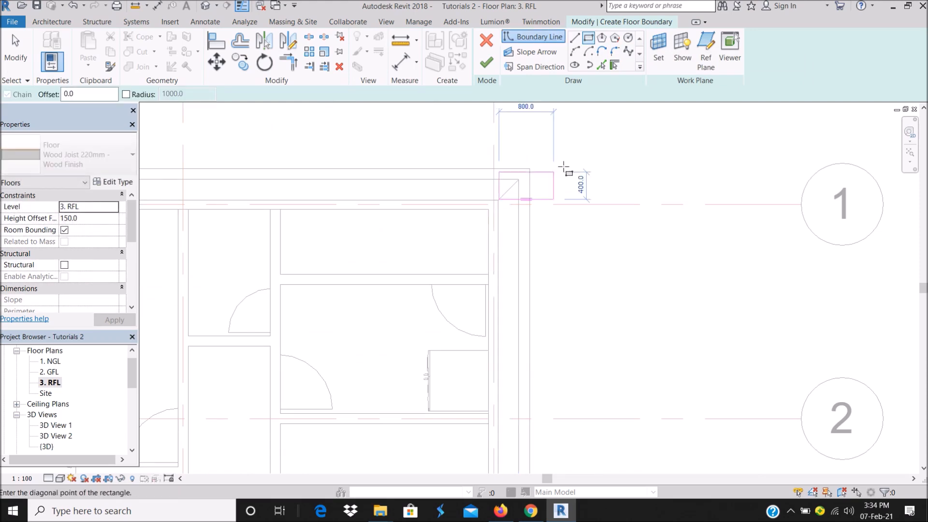
scroll(539, 183, "down", 3)
scroll(291, 429, "up", 4)
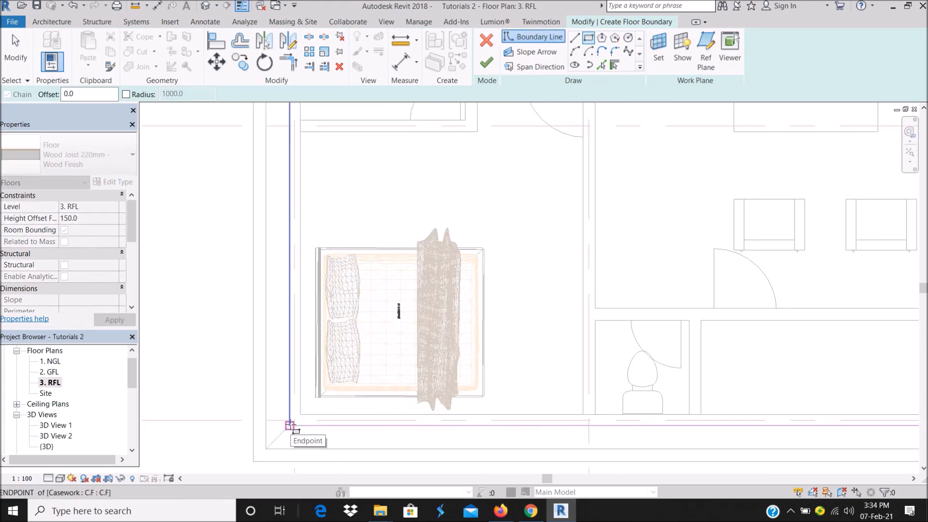
left_click(290, 426)
scroll(544, 435, "down", 4)
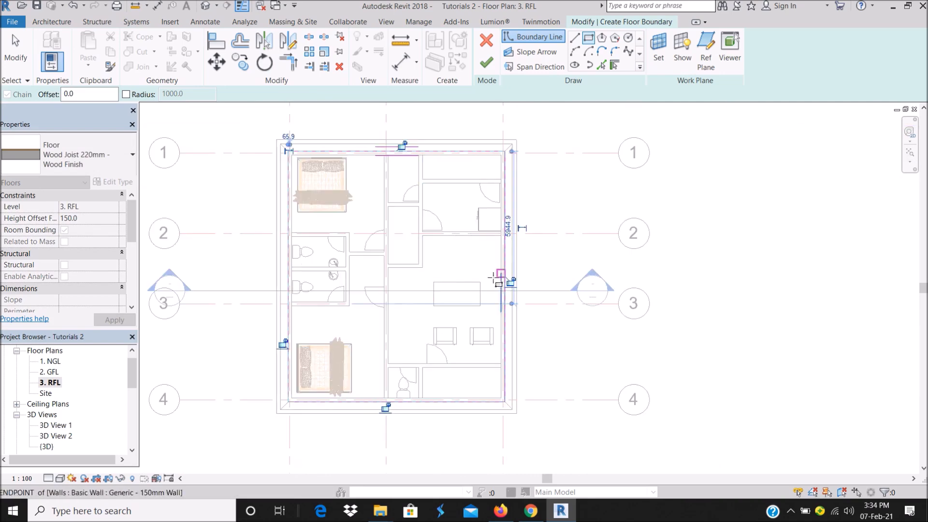
Step: Finish the floor without attaching the walls to its underside and display the model in 3D
left_click(487, 62)
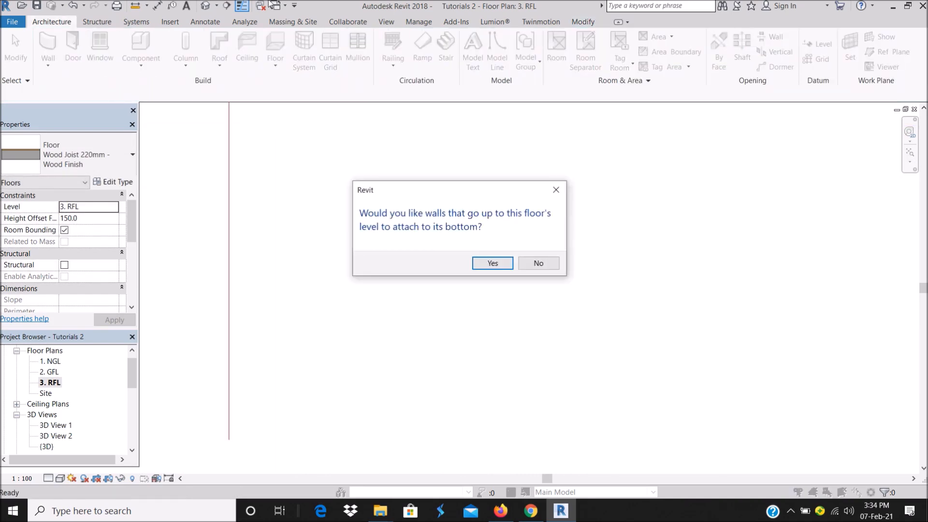
left_click(539, 263)
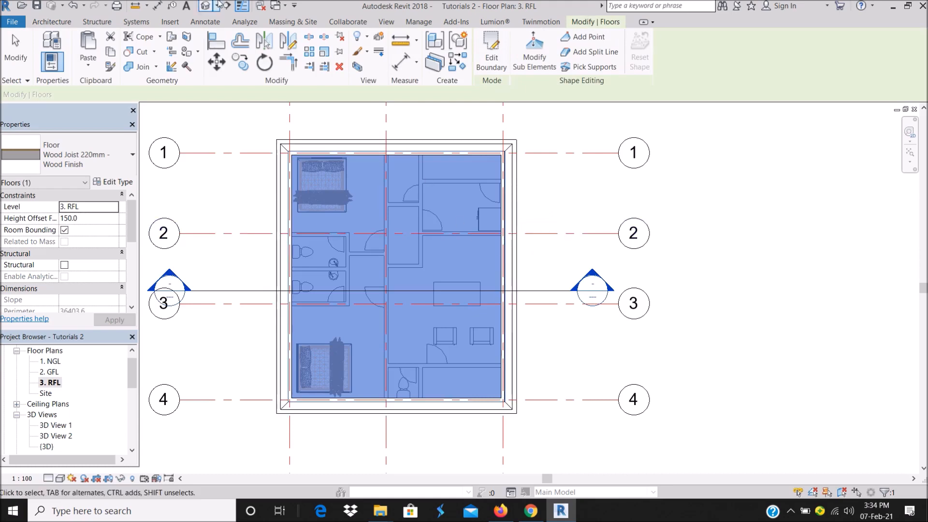
left_click(396, 127)
left_click(206, 6)
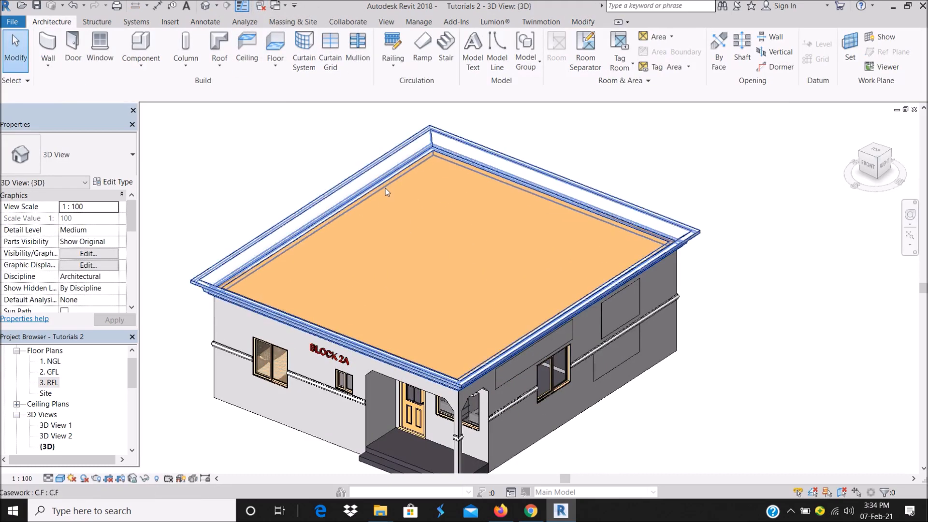
double_click(50, 383)
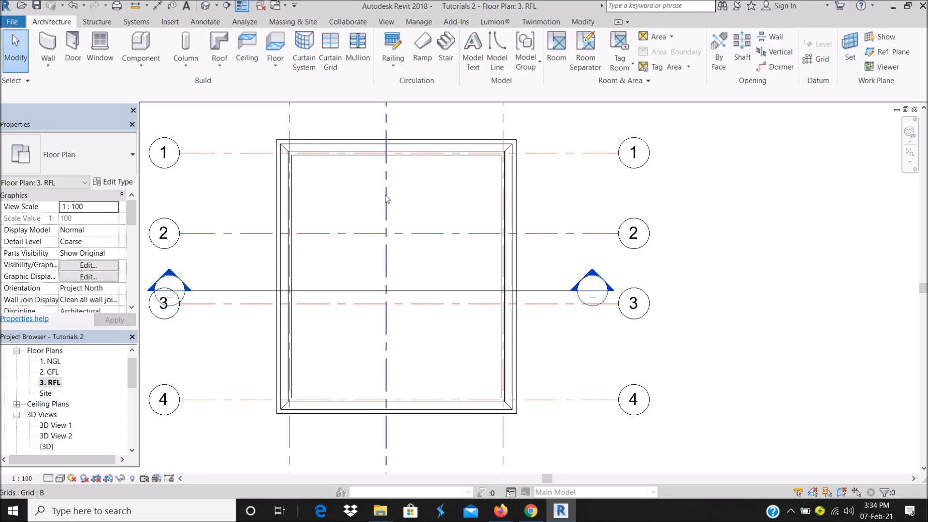
left_click(205, 6)
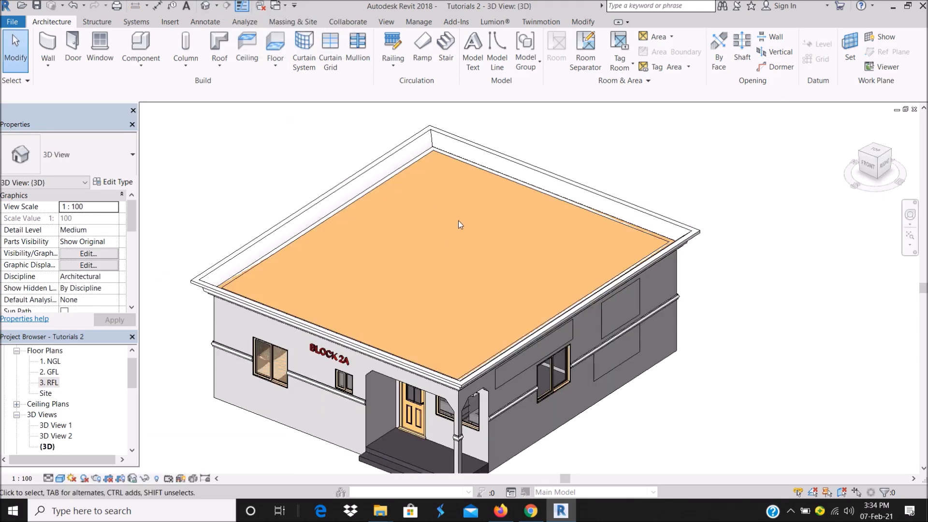
Step: Make the 16 mm wood structure layer variable in the assembly of the Wood Joist 220mm - Wood Finish floor type
left_click(463, 163)
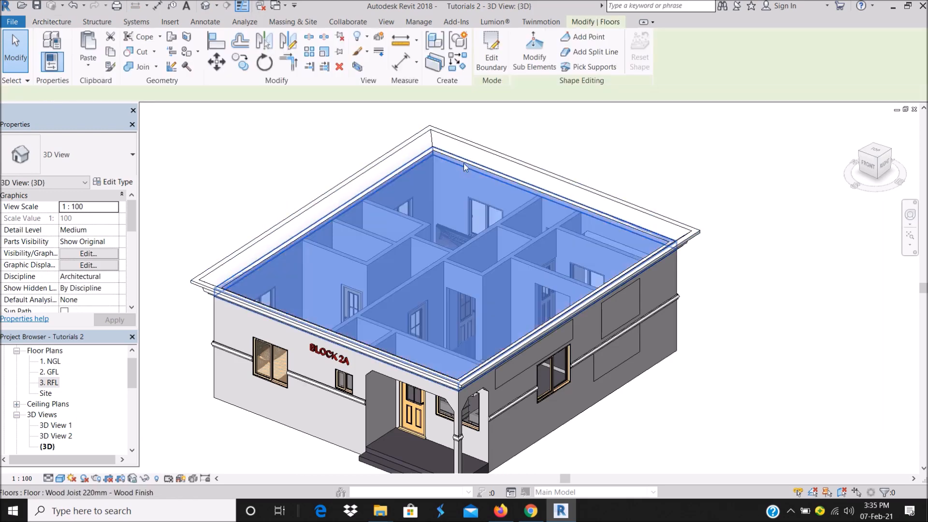
left_click(114, 182)
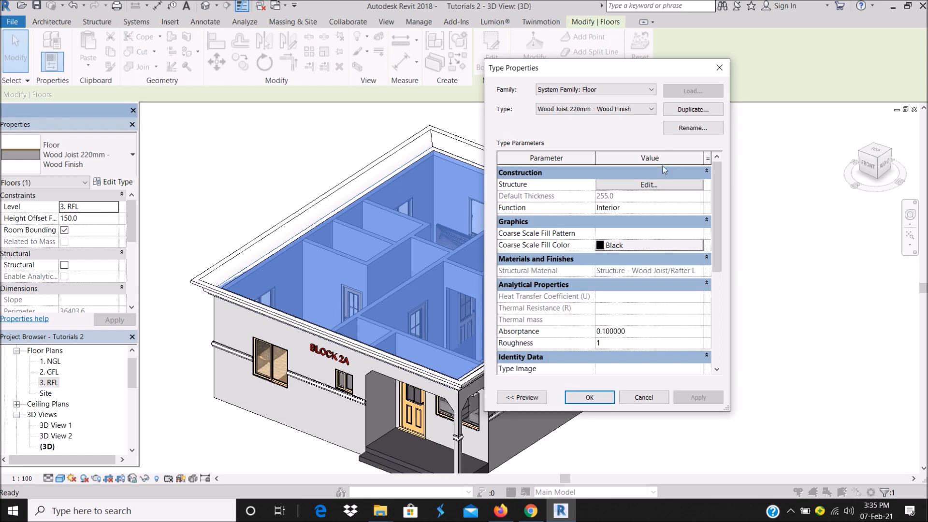
key("Escape")
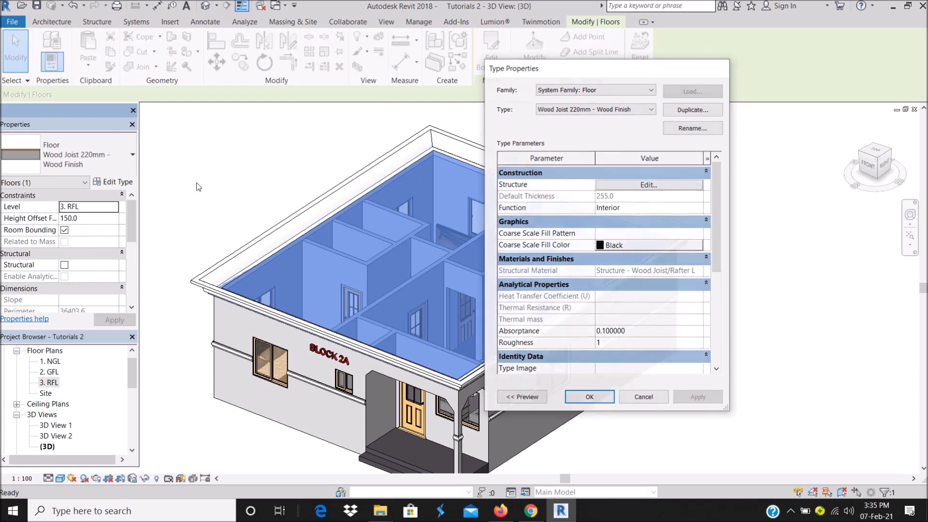
left_click(118, 182)
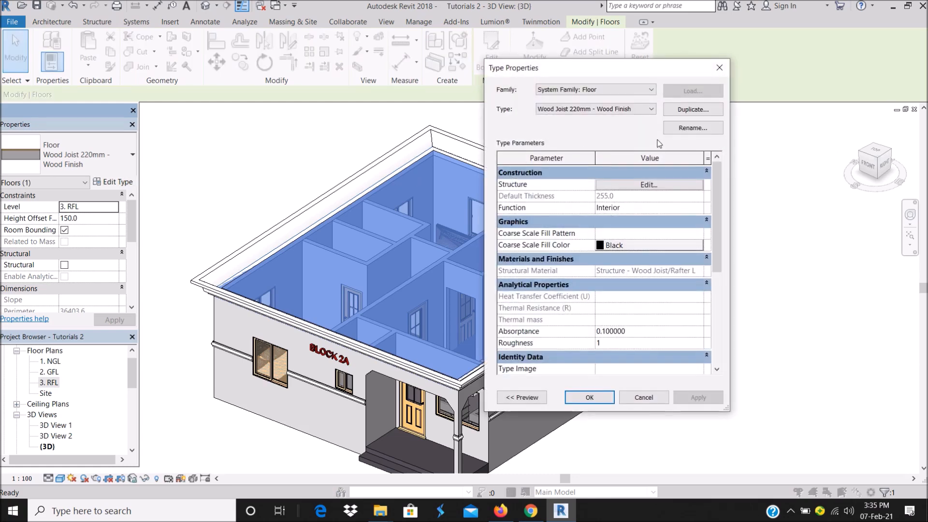
left_click(650, 186)
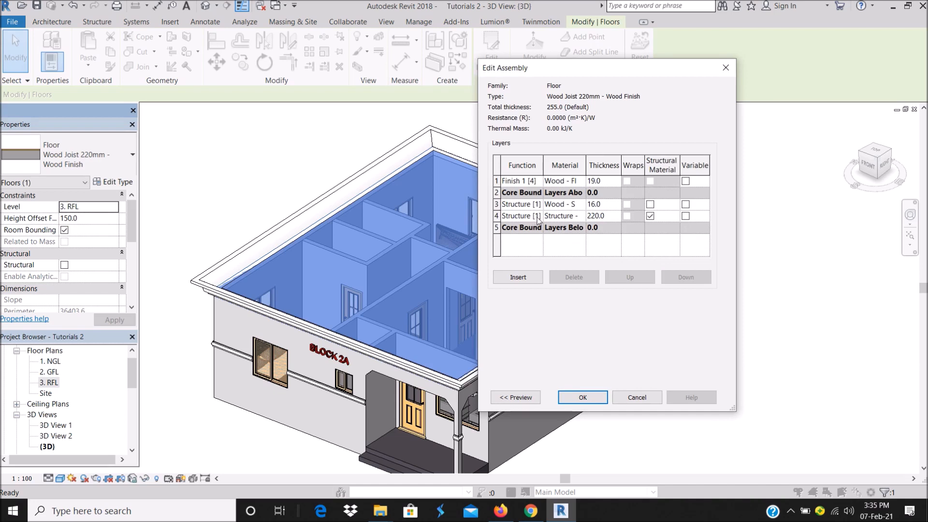
left_click(686, 208)
left_click(686, 217)
left_click(686, 205)
key("Return")
key("Return")
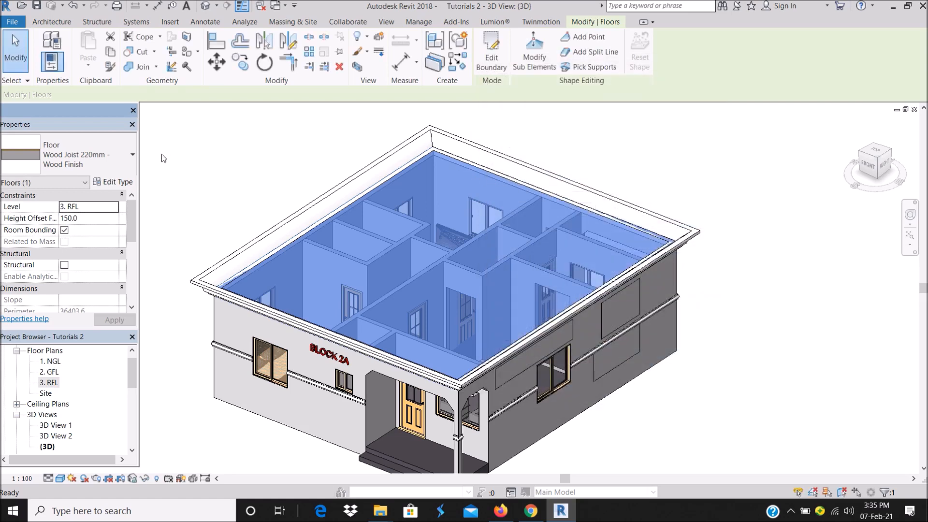
Step: Change the roof-level floor's type to Generic Floor - 400mm and deselect it
left_click(102, 166)
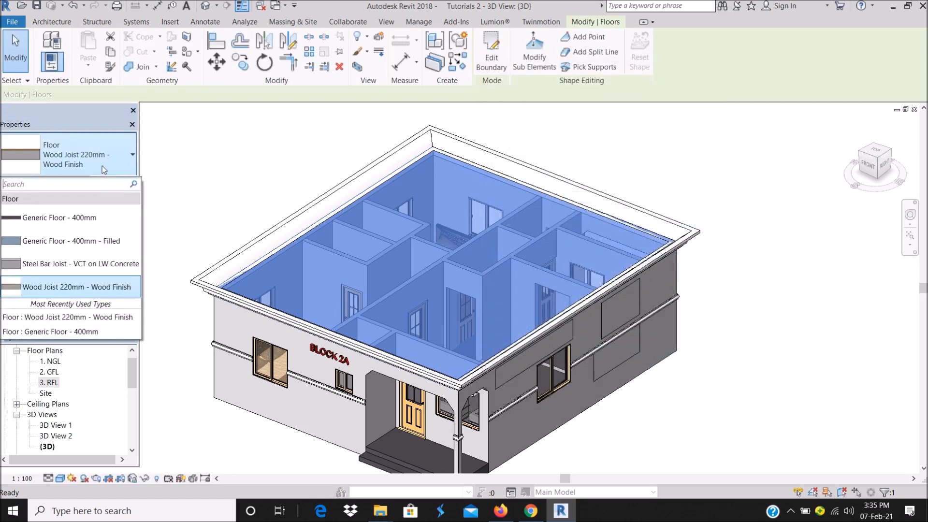
left_click(103, 218)
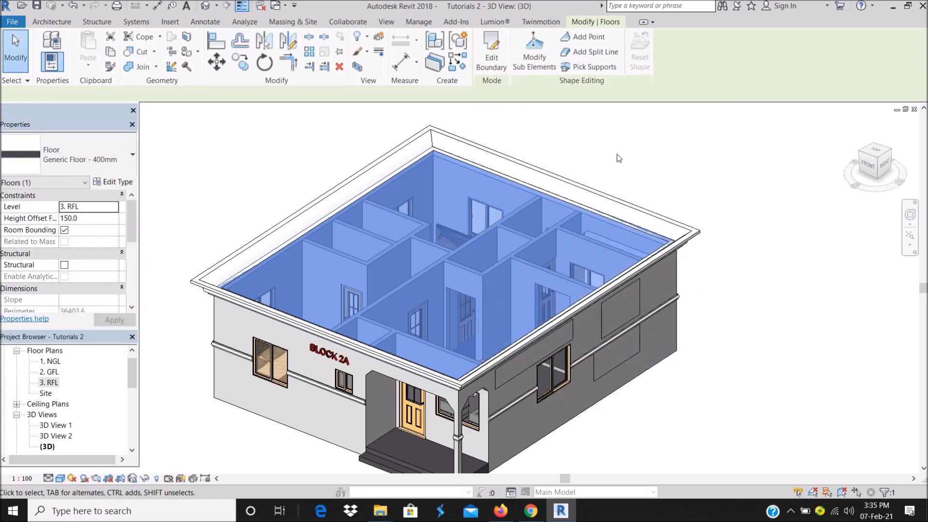
left_click(588, 147)
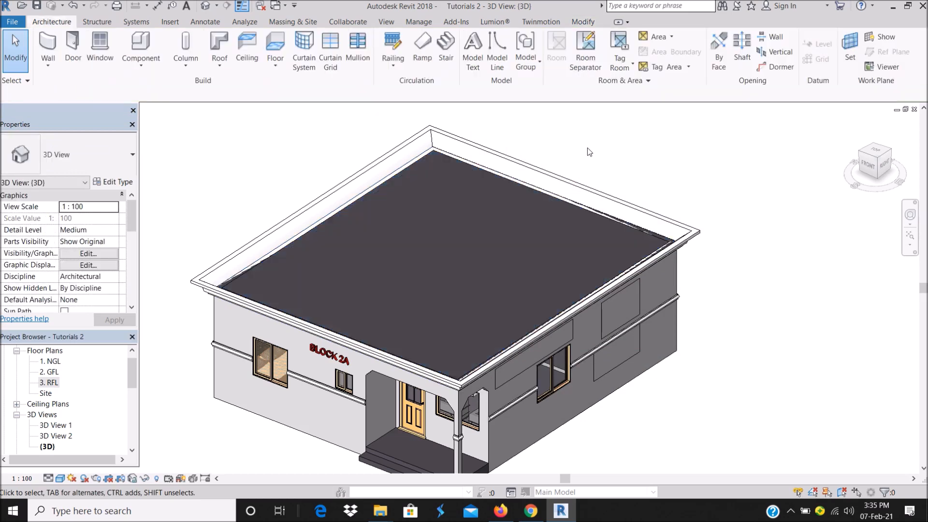
left_click(500, 179)
key("Escape")
Step: Toggle the structural material option and mark the Ceramic Tile structure layer as variable in the Generic Floor - 400mm assembly
scroll(501, 179, "up", 4)
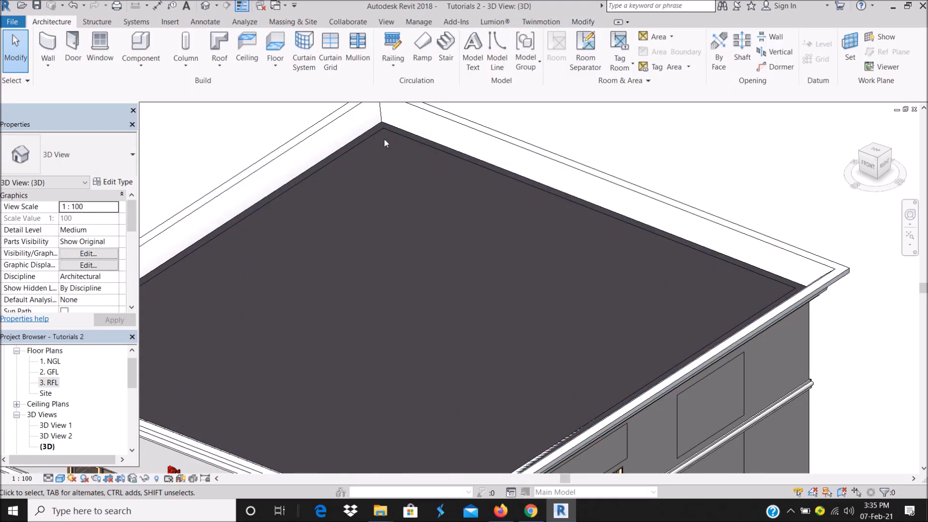
left_click(378, 127)
scroll(465, 181, "down", 5)
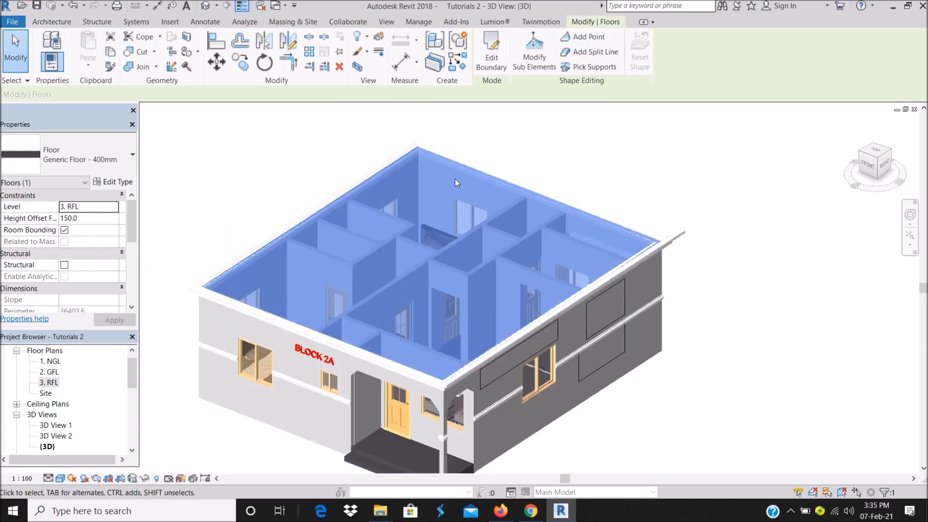
left_click(115, 183)
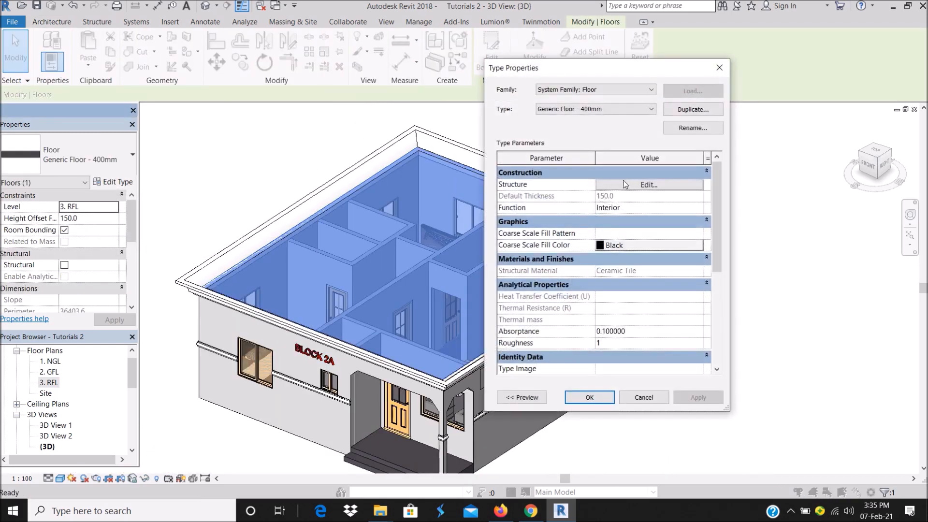
left_click(652, 186)
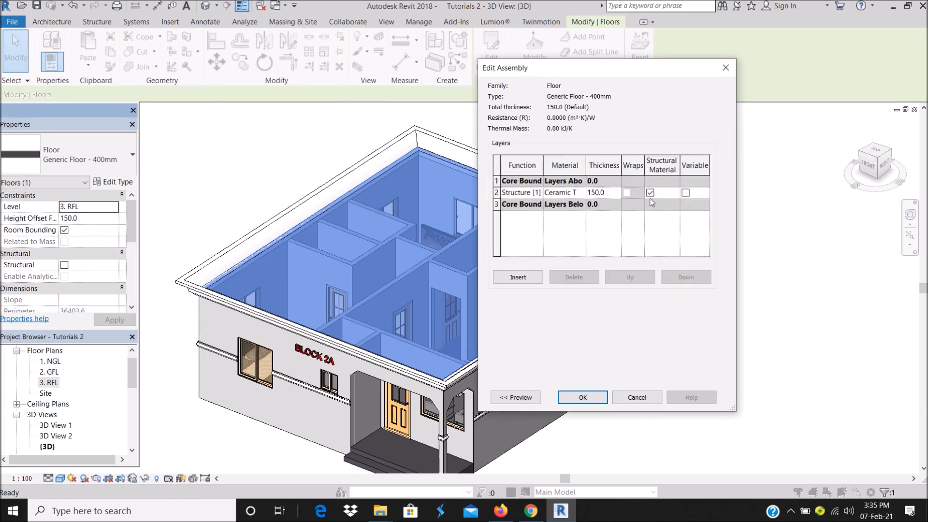
key("Return")
left_click(647, 185)
left_click(651, 192)
left_click(685, 193)
left_click(582, 398)
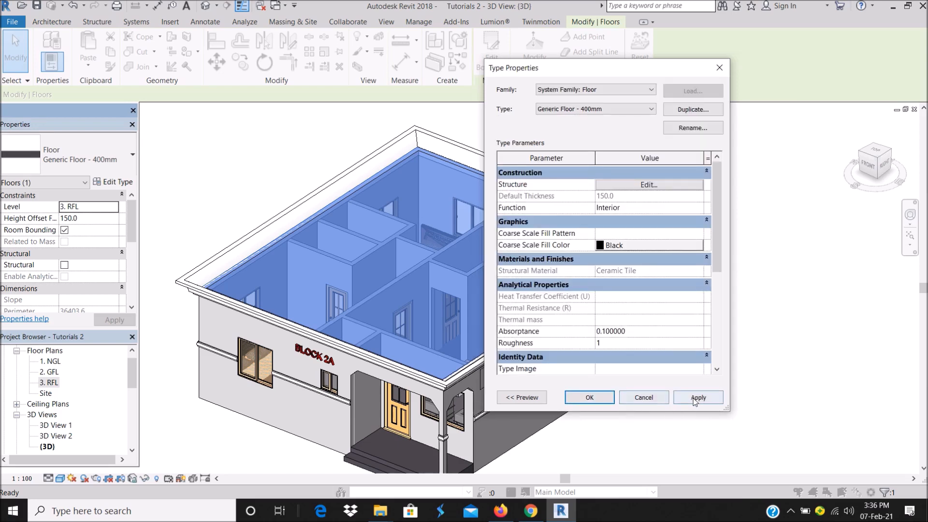
left_click(594, 396)
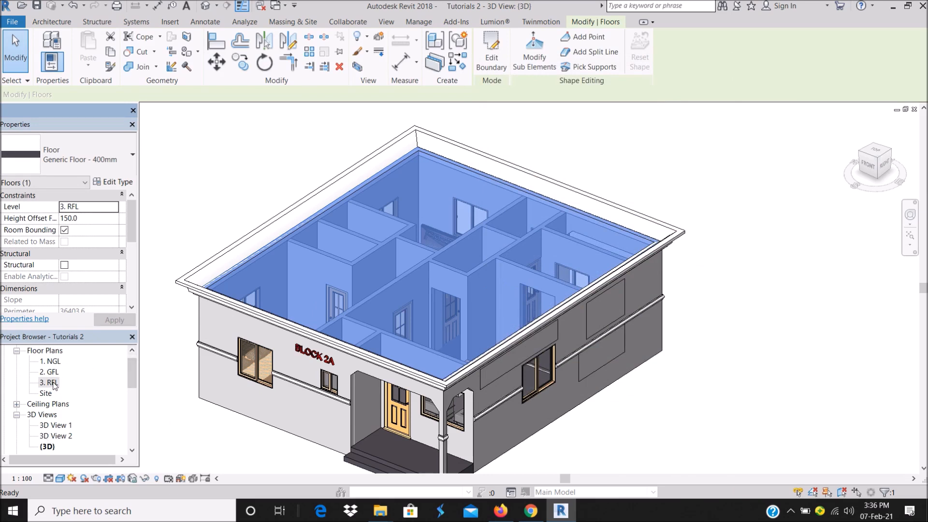
Step: Open the Section 1 view and examine the floor slab below the roof trusses
scroll(57, 405, "down", 3)
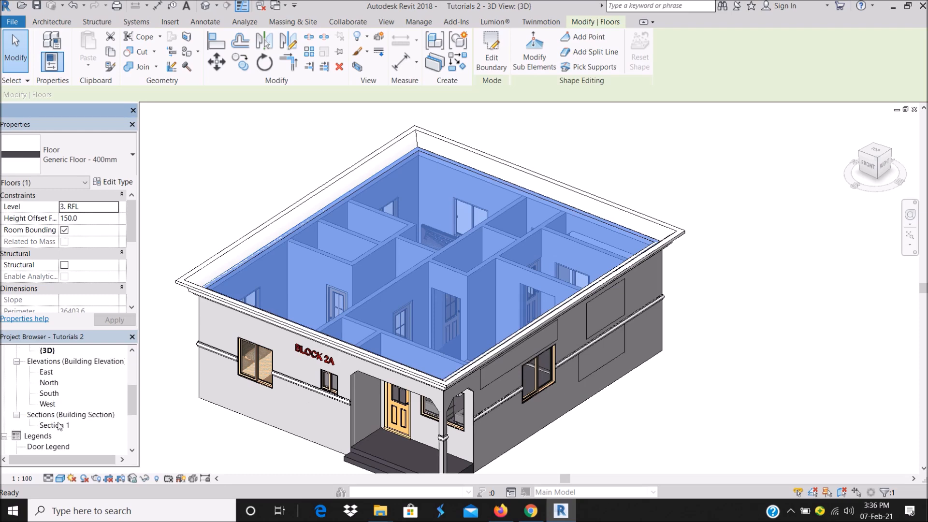
double_click(55, 425)
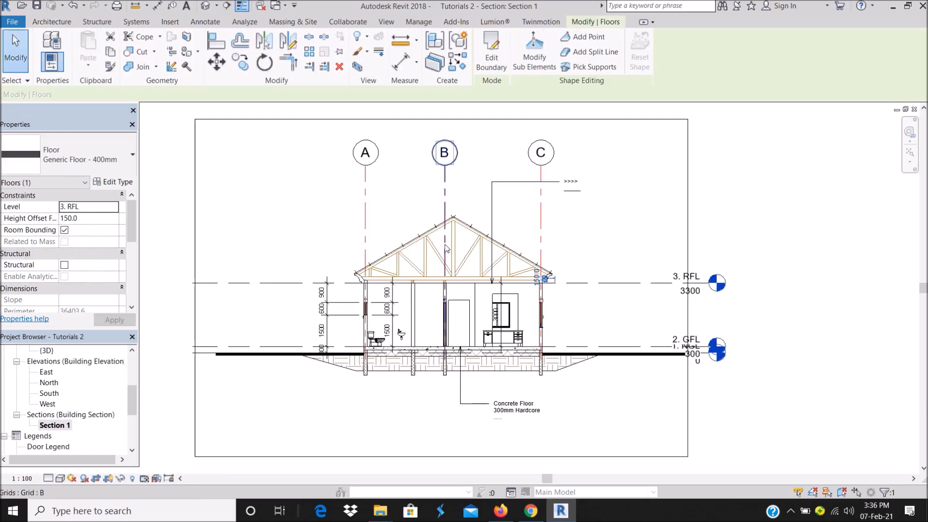
scroll(444, 244, "up", 3)
scroll(422, 246, "down", 3)
Step: In the 2. GFL floor plan, draw a building section line lengthwise through the house between grids B and C
scroll(56, 384, "up", 5)
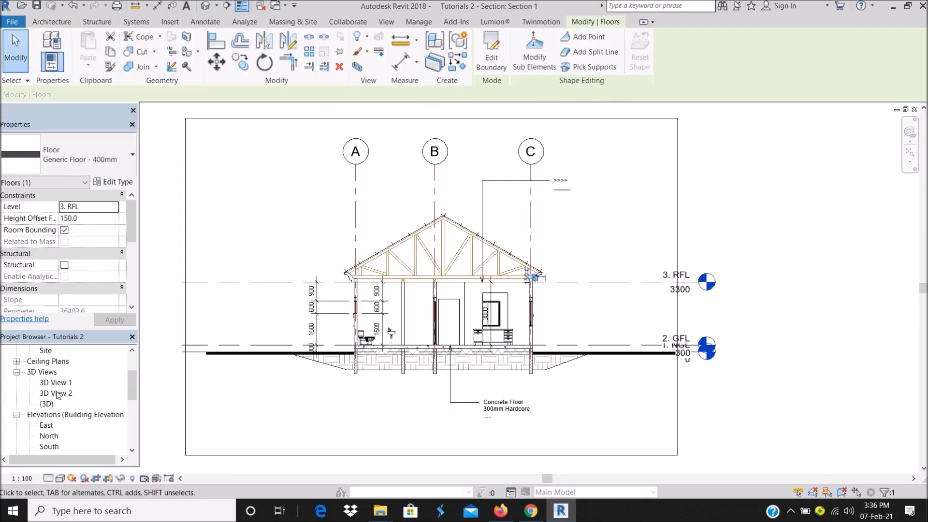
double_click(52, 383)
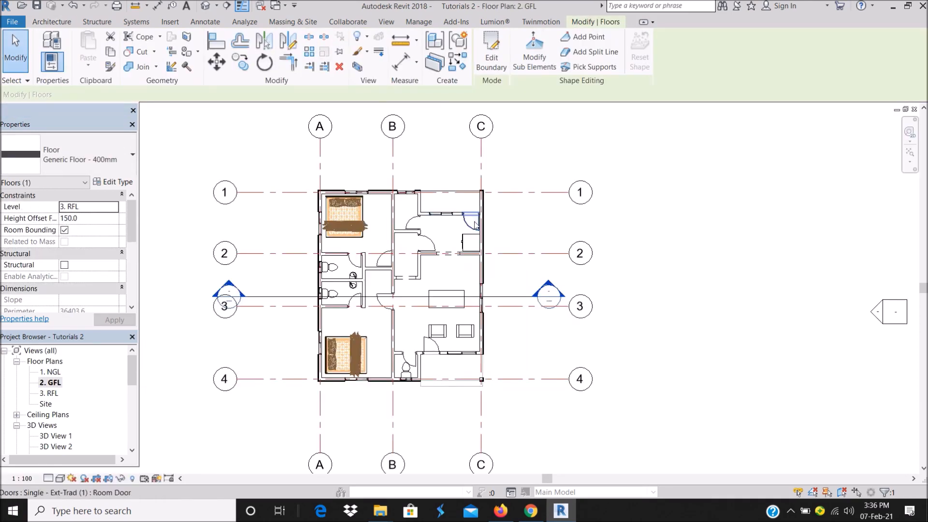
left_click(387, 22)
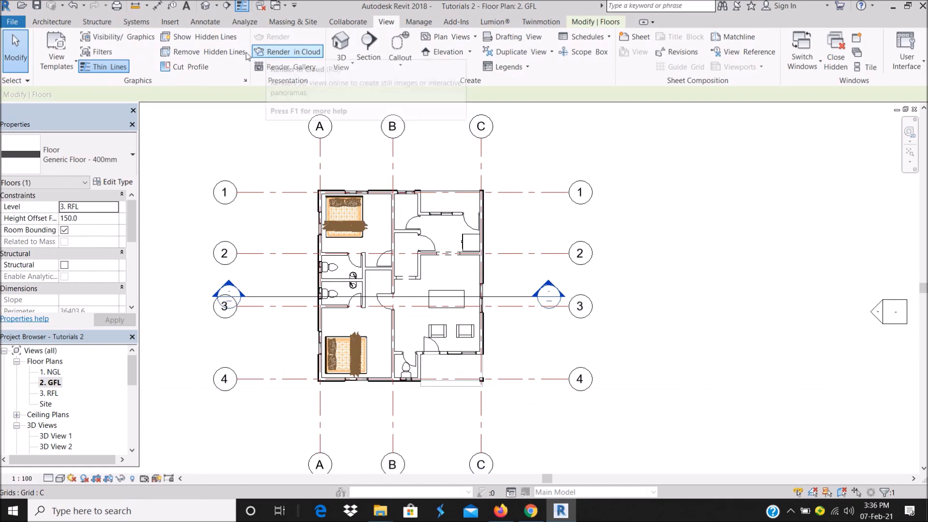
left_click(368, 48)
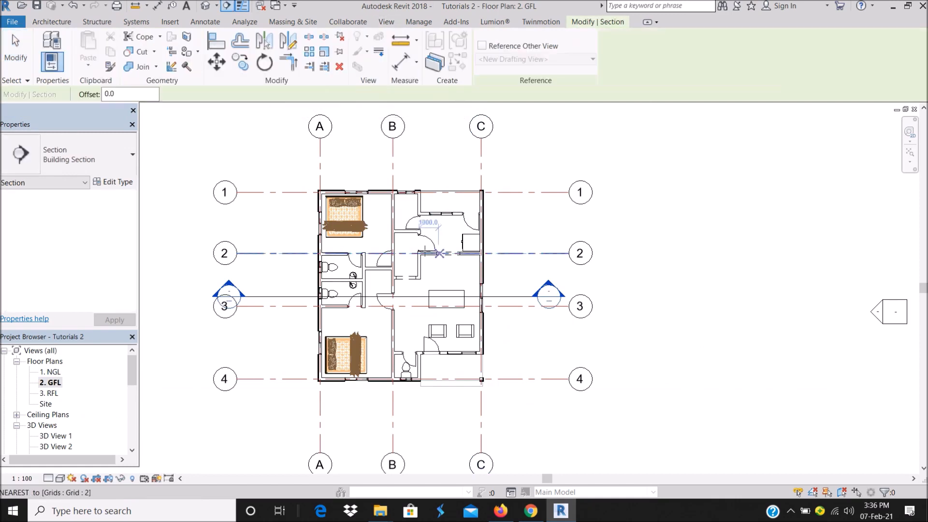
left_click(434, 153)
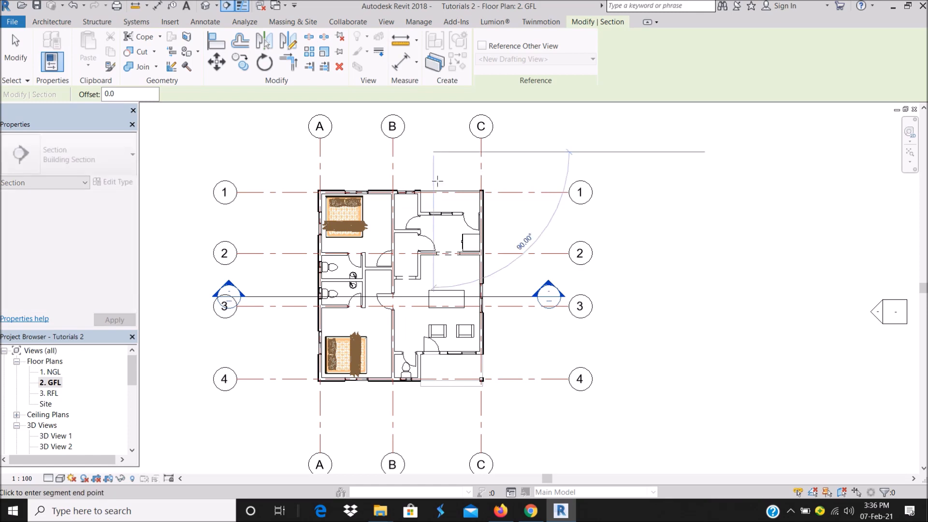
left_click(433, 422)
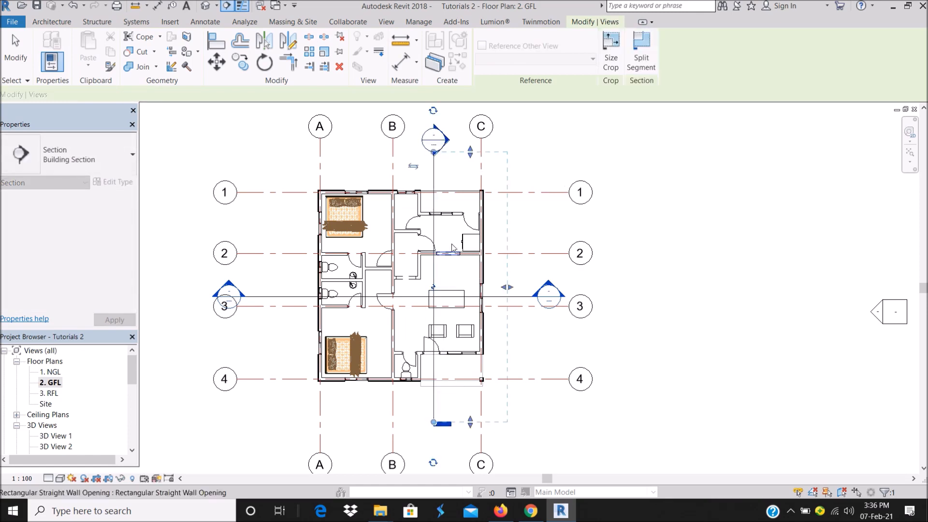
Step: Open the new section view and inspect the roof-level floor slab, deselecting it when finished
double_click(435, 142)
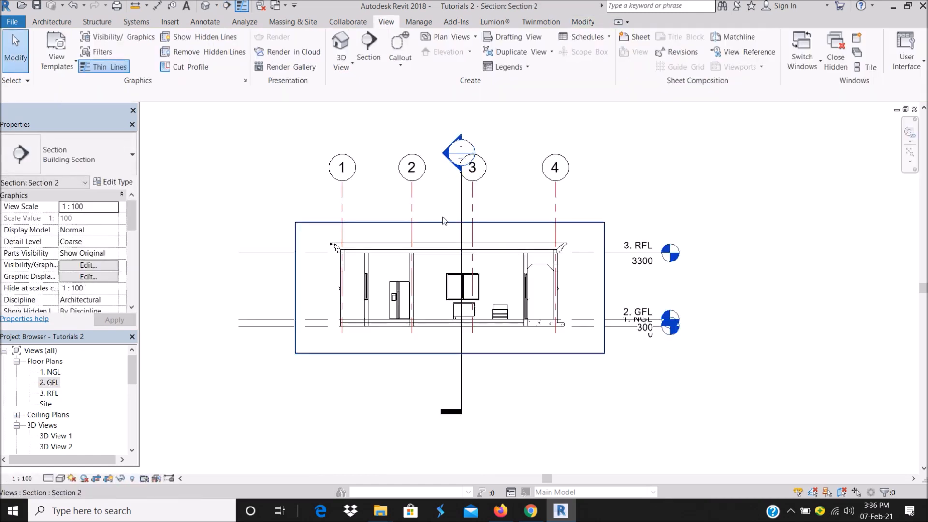
scroll(416, 227, "up", 4)
left_click(367, 284)
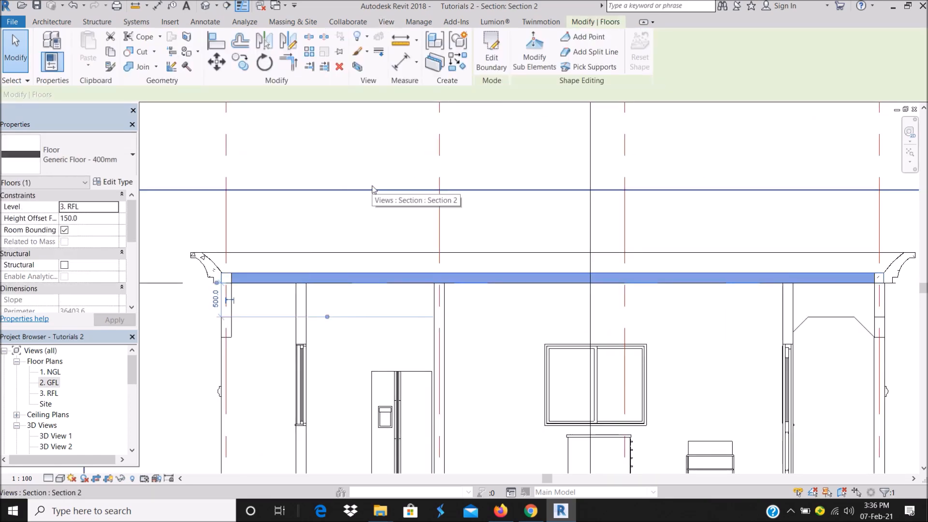
key("Escape")
scroll(447, 274, "down", 5)
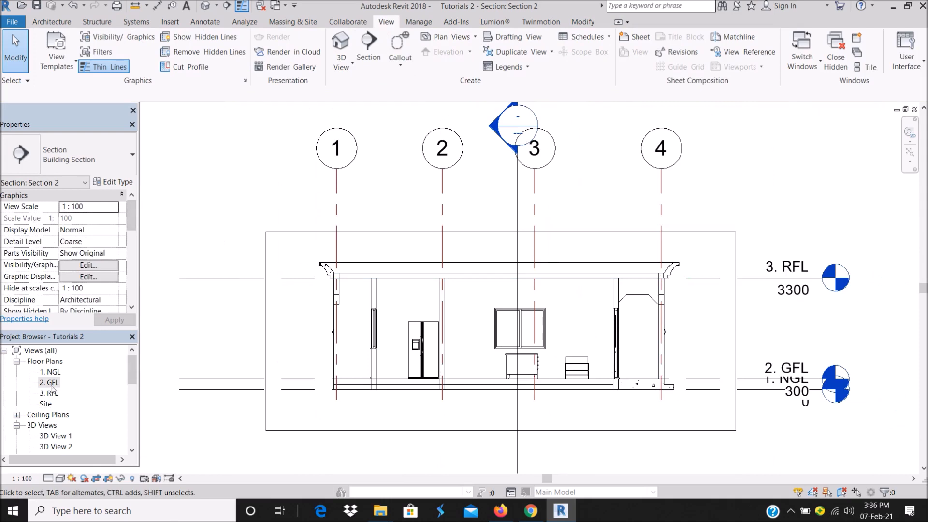
Step: In the 3. RFL floor plan, temporarily hide the casework around the roof edge and select the Generic Floor - 400mm slab
double_click(50, 383)
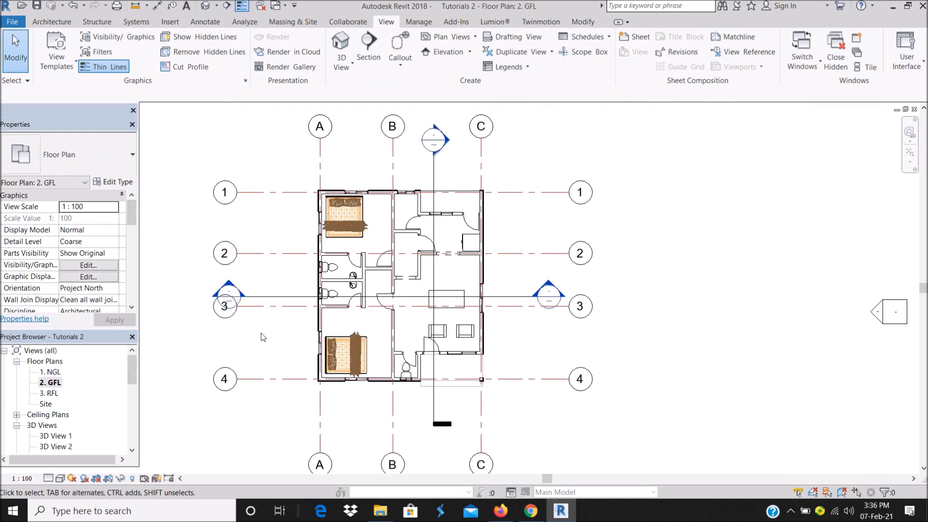
double_click(49, 393)
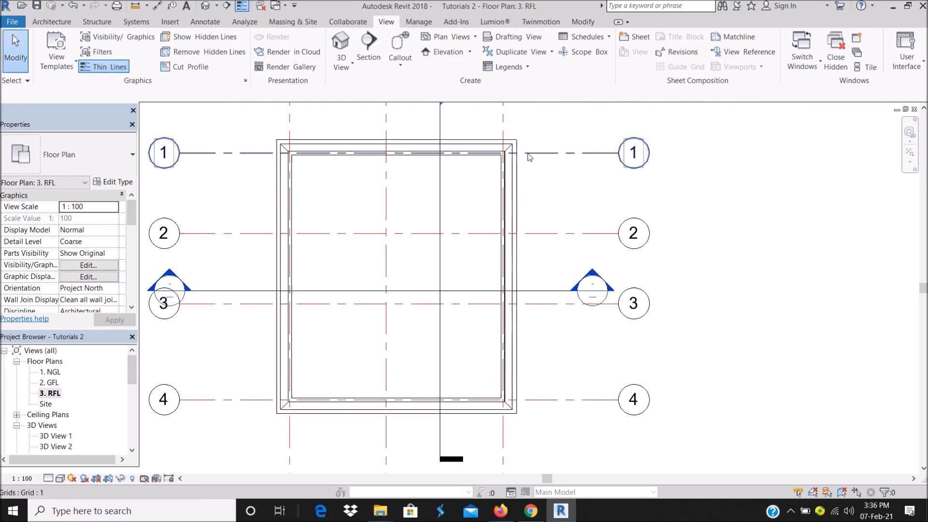
left_click(412, 159)
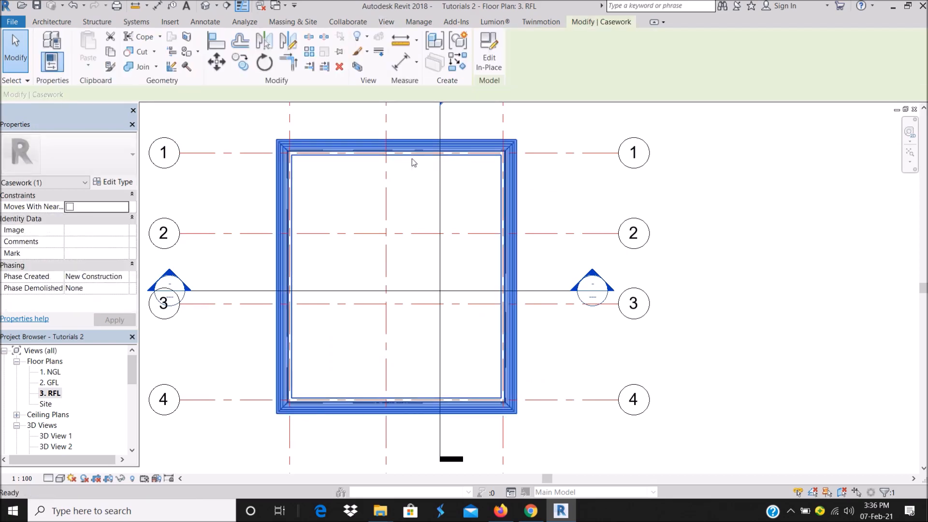
key("Delete")
left_click(417, 152)
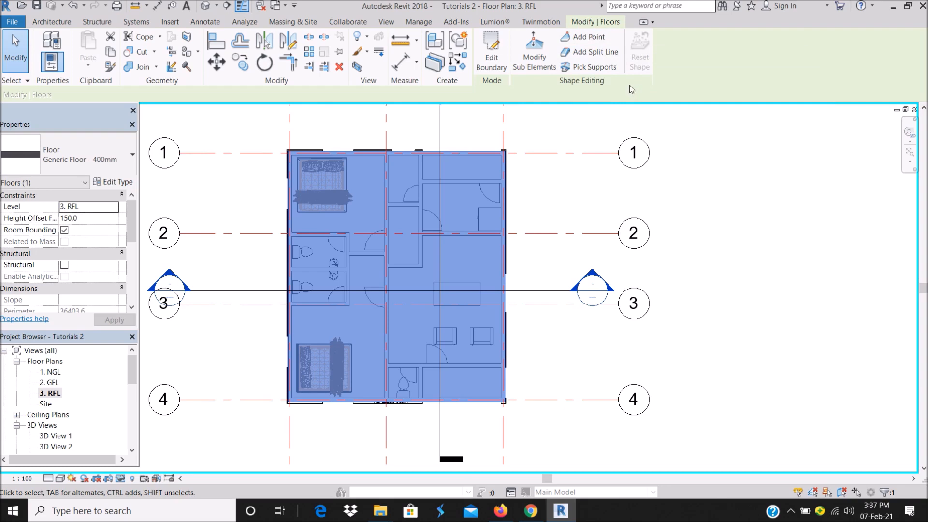
Step: Try a slab shape point at relative elevation -25 midway along the grid 1 edge, and reset the slab's shape
left_click(587, 38)
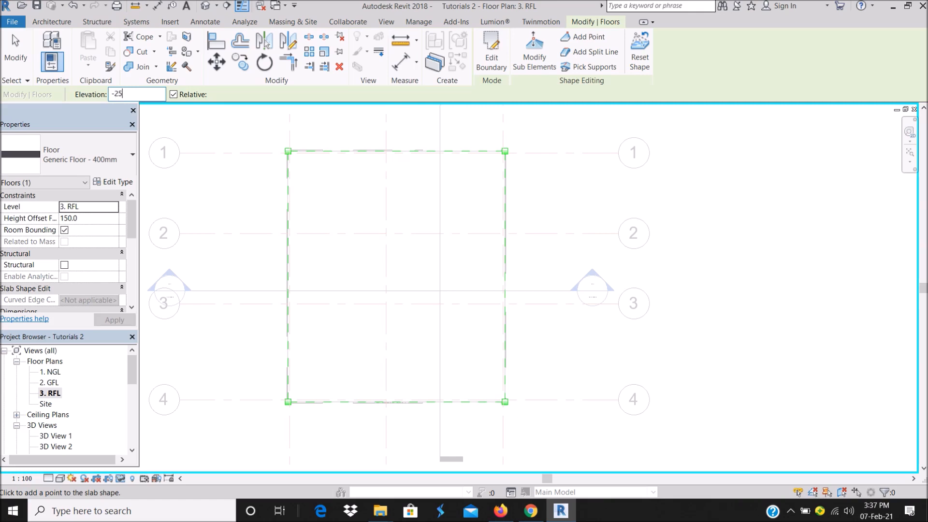
left_click(397, 151)
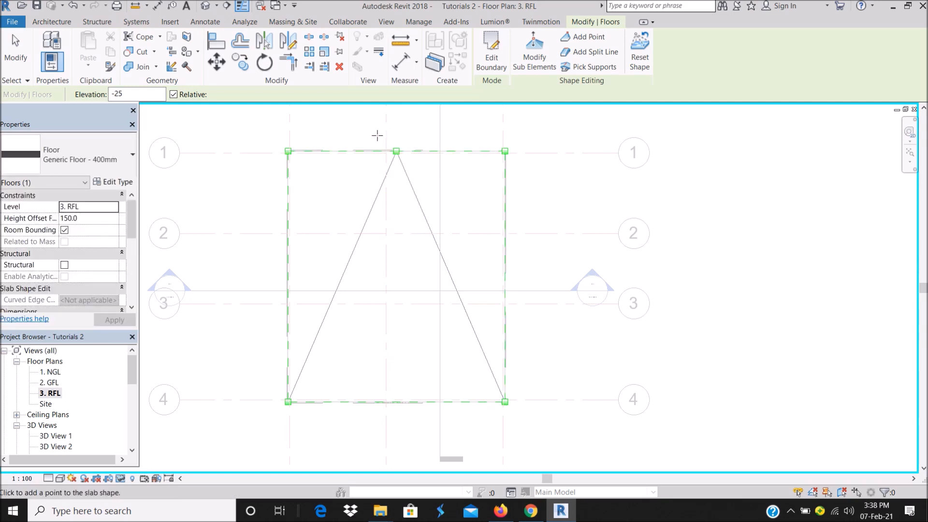
key("Escape")
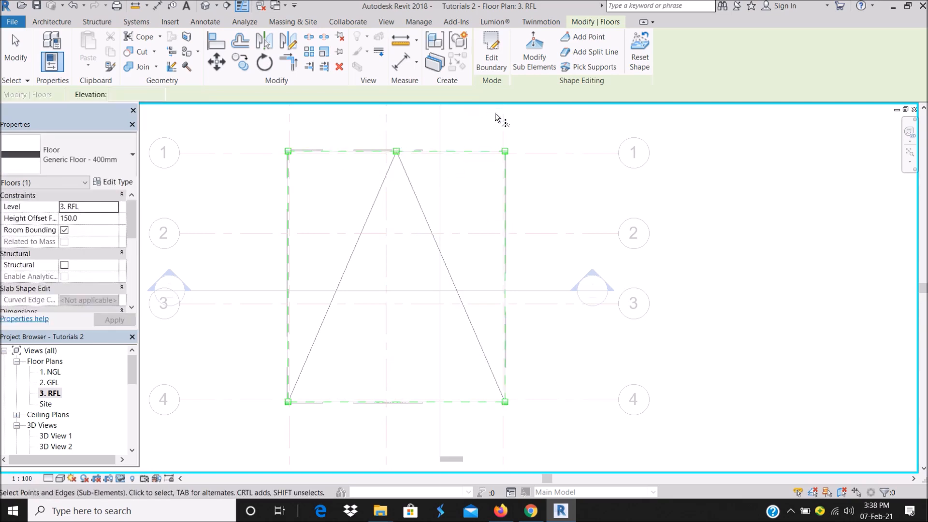
left_click(640, 58)
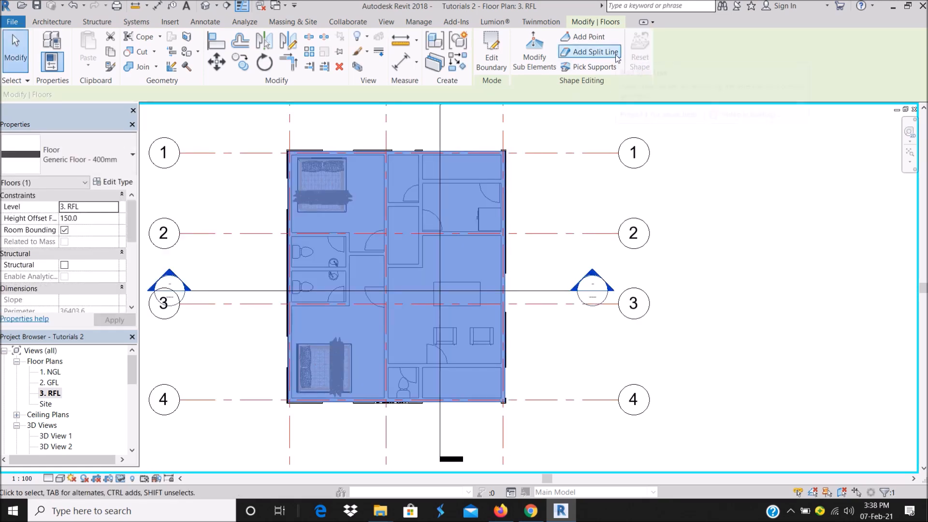
Step: Add a shape point at relative elevation -25 at the midpoint of the slab's grid 1 edge and finish shape editing
left_click(534, 49)
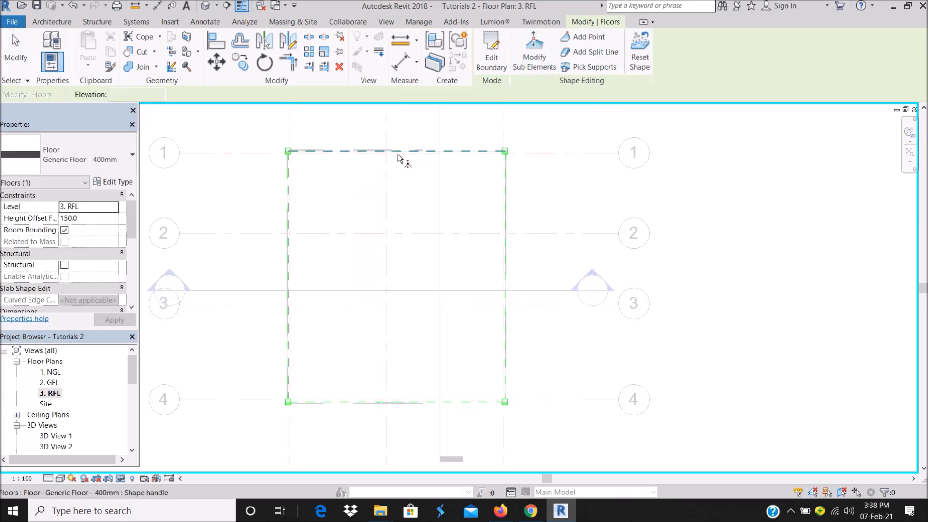
left_click(579, 38)
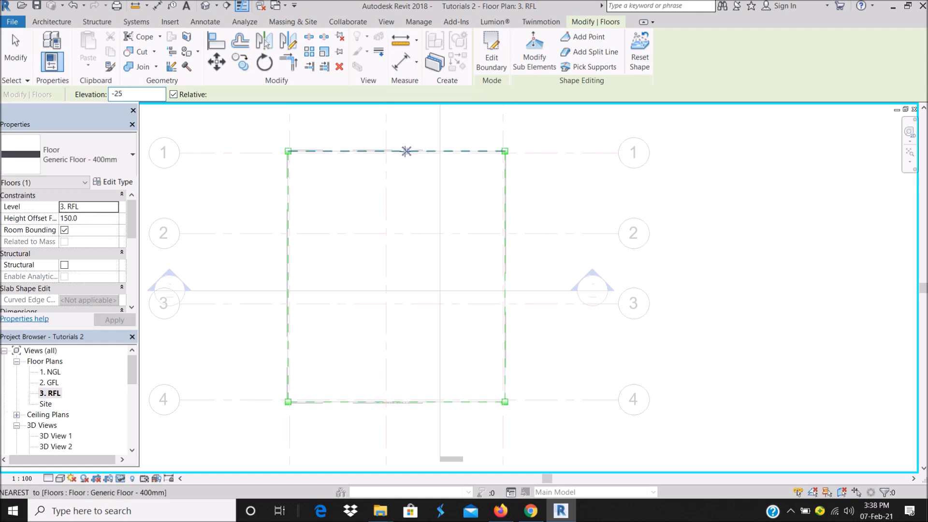
left_click(397, 151)
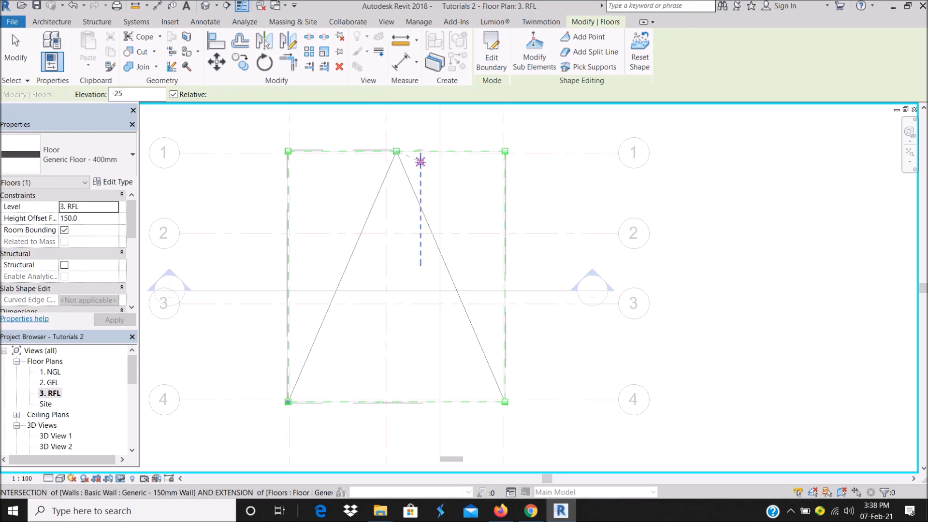
key("Escape")
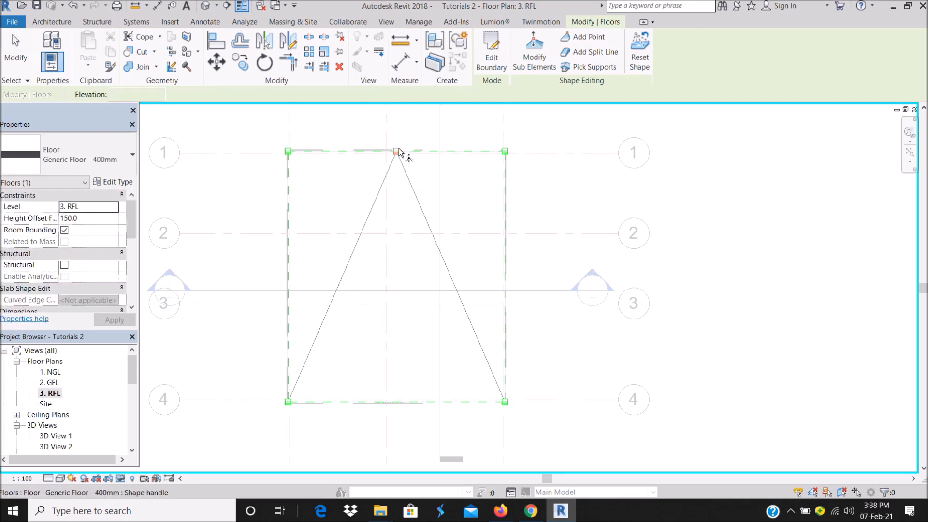
double_click(400, 150)
key("Escape")
key("Escape")
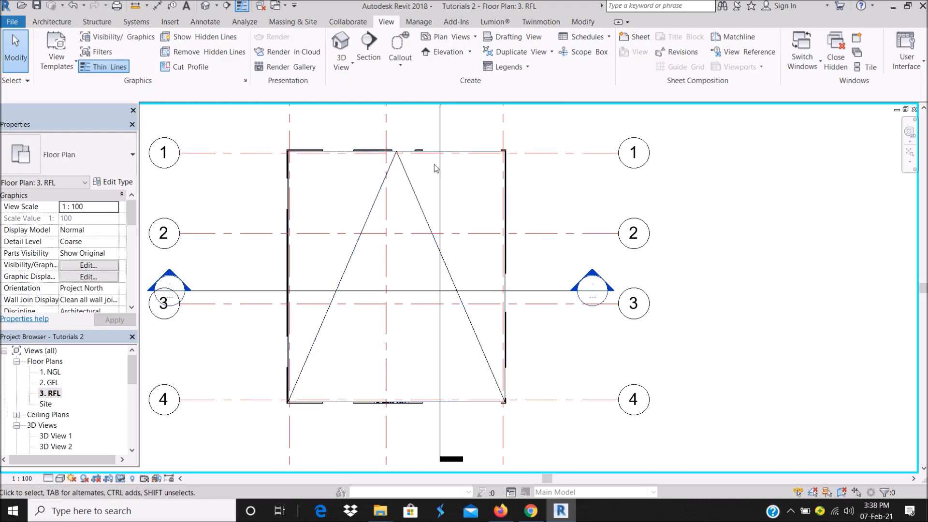
Step: Move the lengthwise section line toward grid B so it cuts through the added slab shape point
scroll(442, 227, "down", 2)
left_click(440, 204)
left_click_drag(439, 204, 412, 207)
key("Escape")
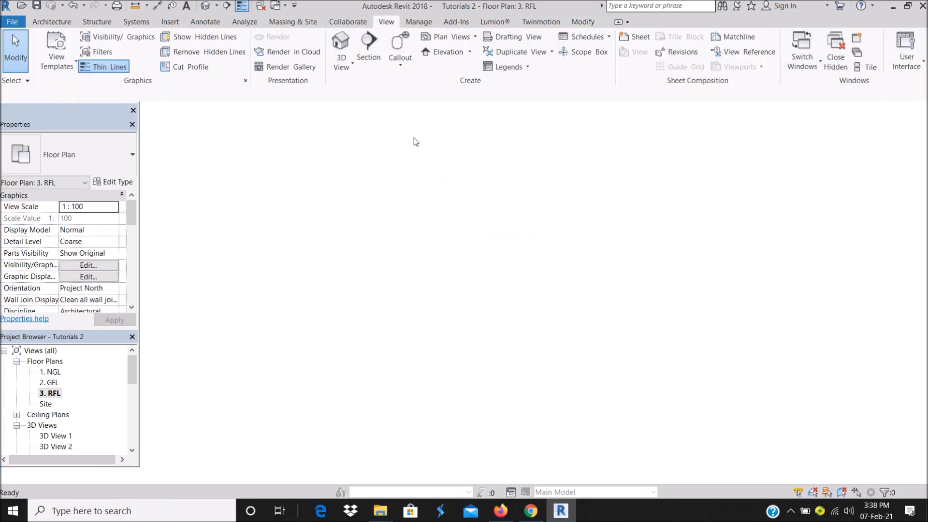
Step: Examine the slope of the roof-level slab along its whole length in the Section 2 view
scroll(372, 267, "up", 10)
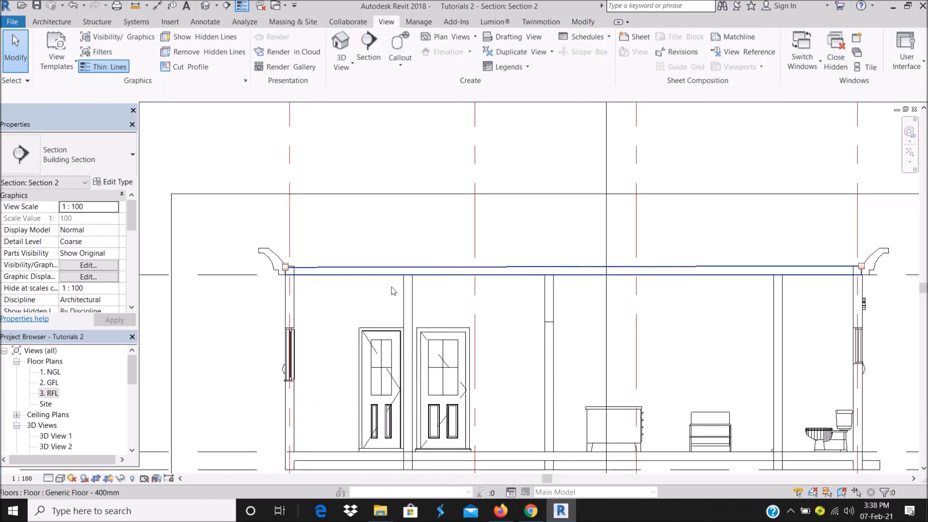
scroll(318, 266, "down", 10)
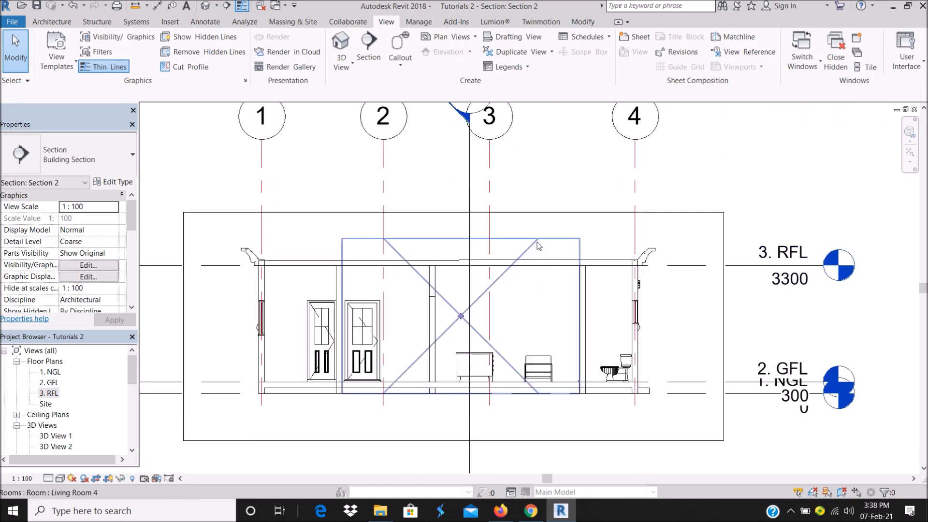
scroll(541, 244, "up", 3)
scroll(705, 256, "down", 4)
scroll(535, 253, "up", 5)
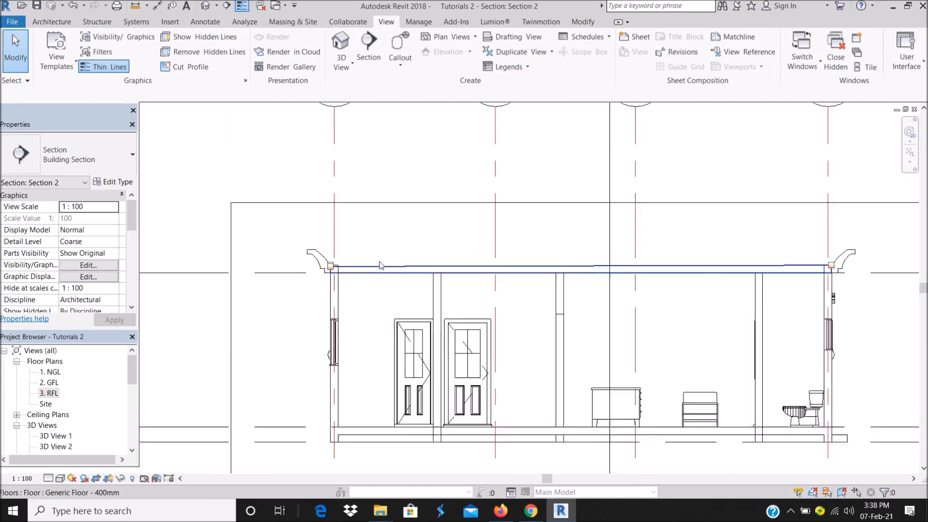
Step: In the 3. RFL floor plan, set the elevation of the slab's grid 1 edge point to -50 and deselect the floor
double_click(52, 393)
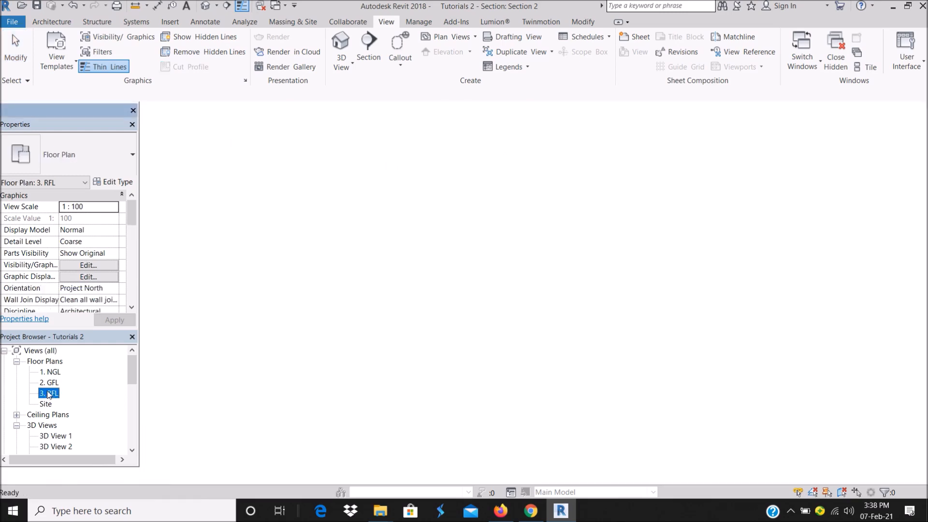
left_click(415, 187)
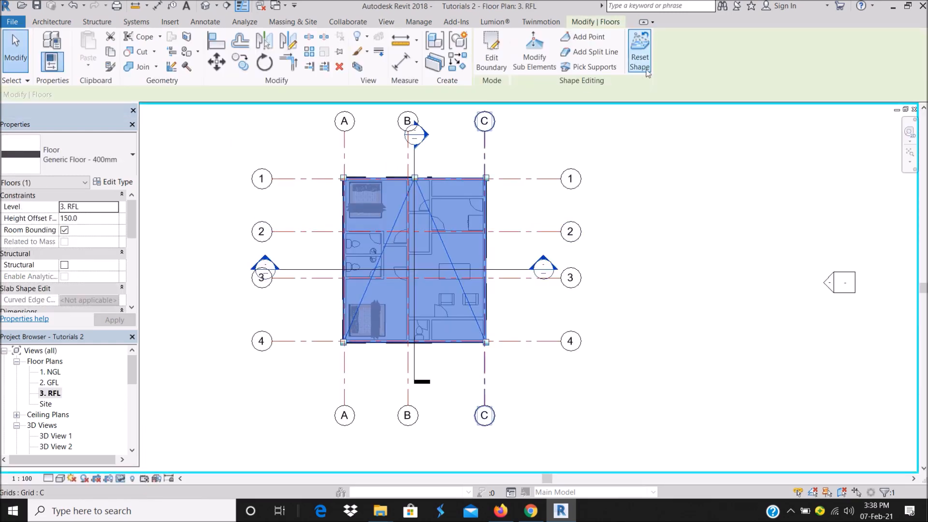
left_click(535, 57)
scroll(403, 174, "up", 2)
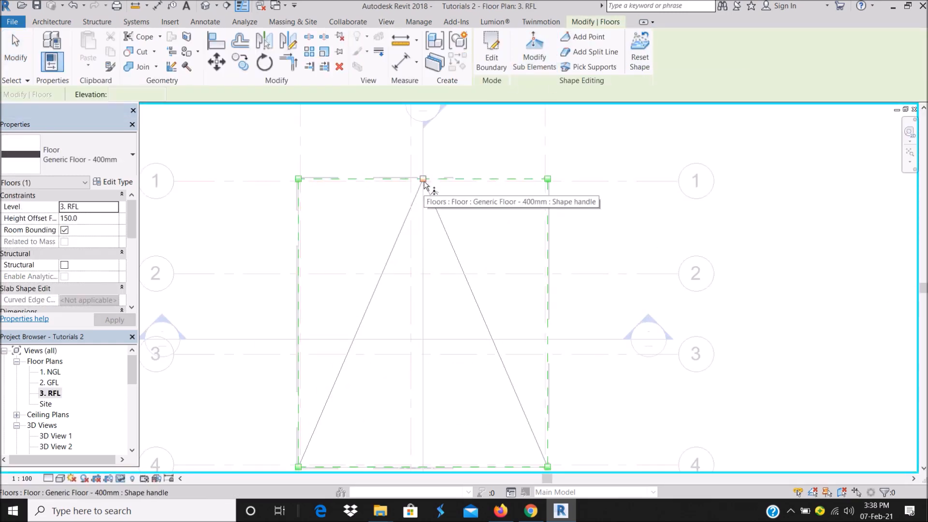
left_click(424, 179)
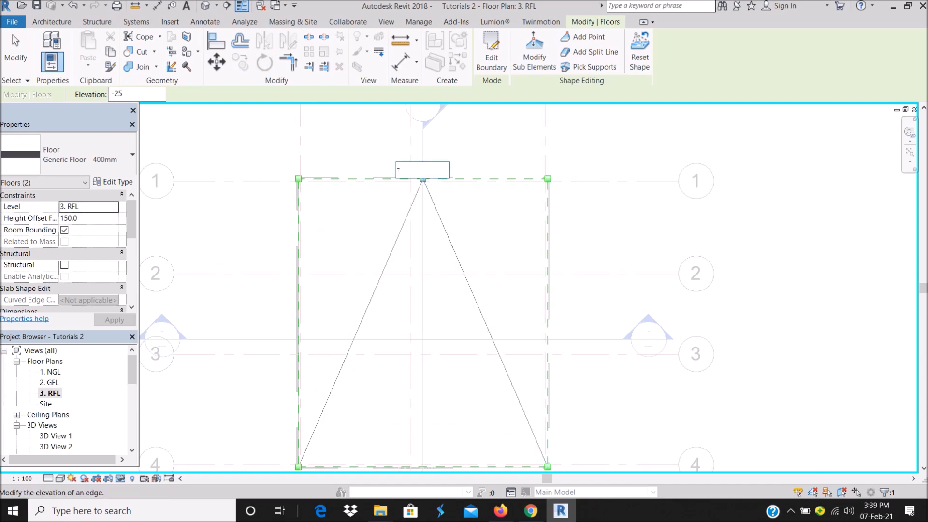
key("Return")
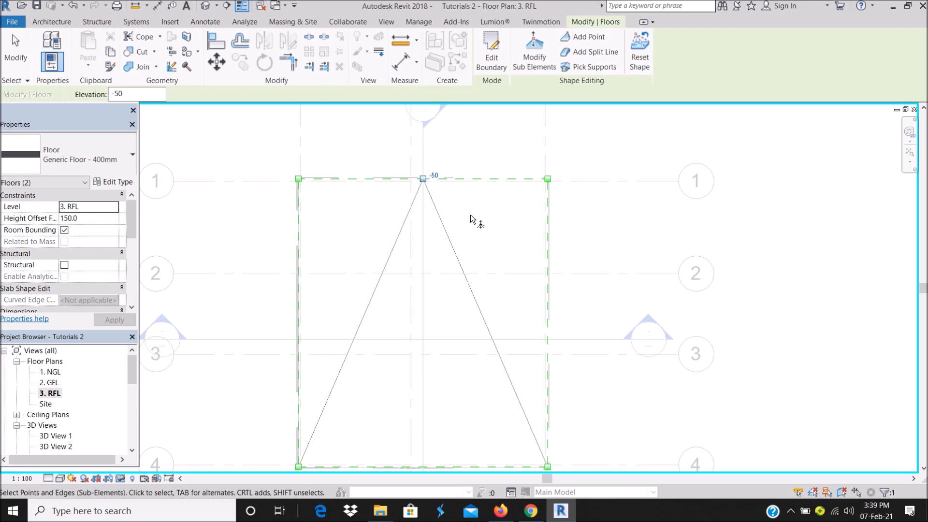
left_click(490, 216)
key("Escape")
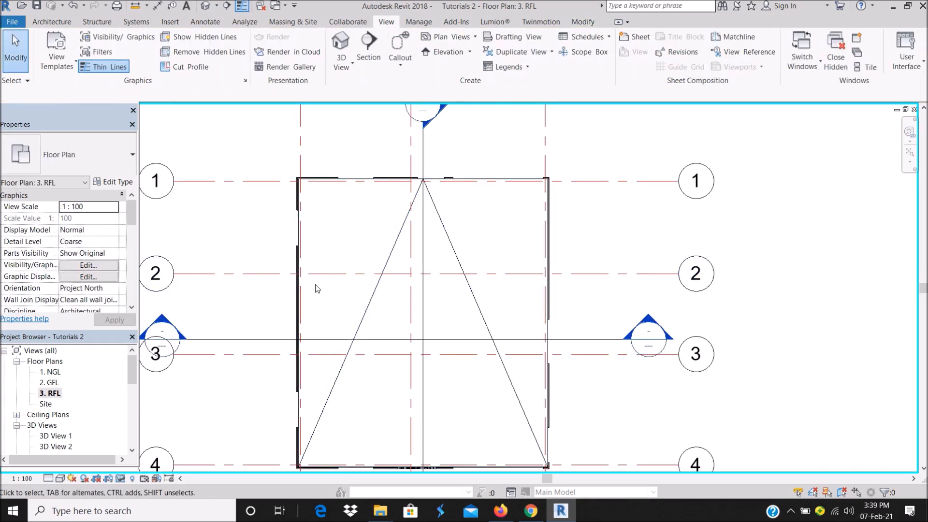
Step: Open the Section 2 view and check the slab's slope between grids 1 and 4
scroll(317, 289, "down", 3)
double_click(380, 166)
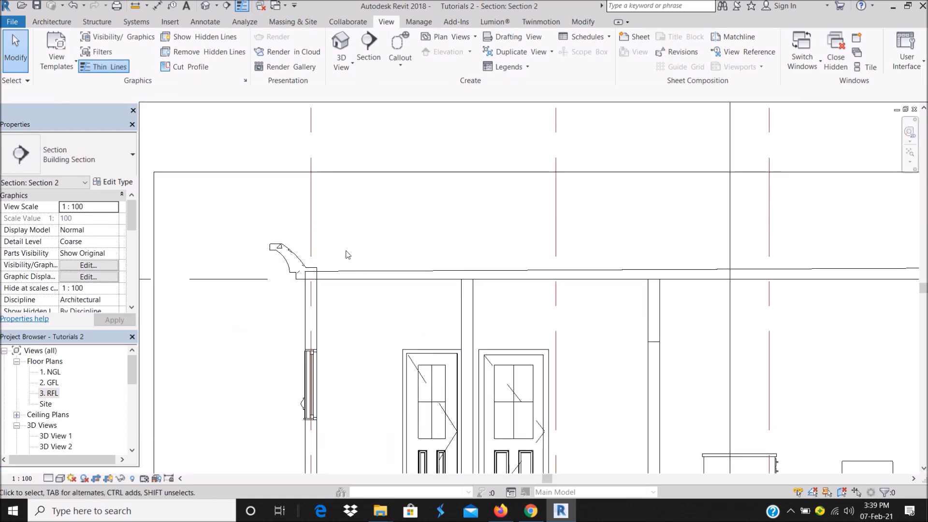
scroll(347, 254, "down", 3)
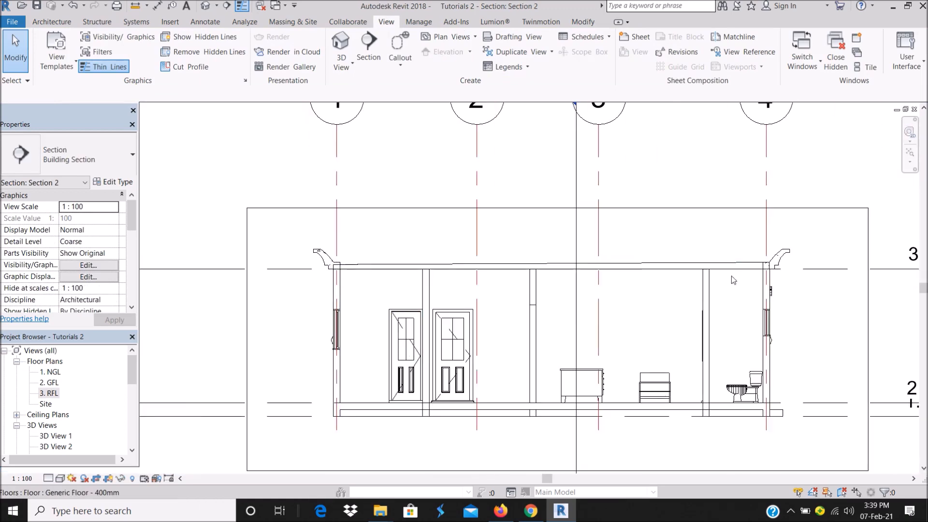
scroll(767, 261, "up", 3)
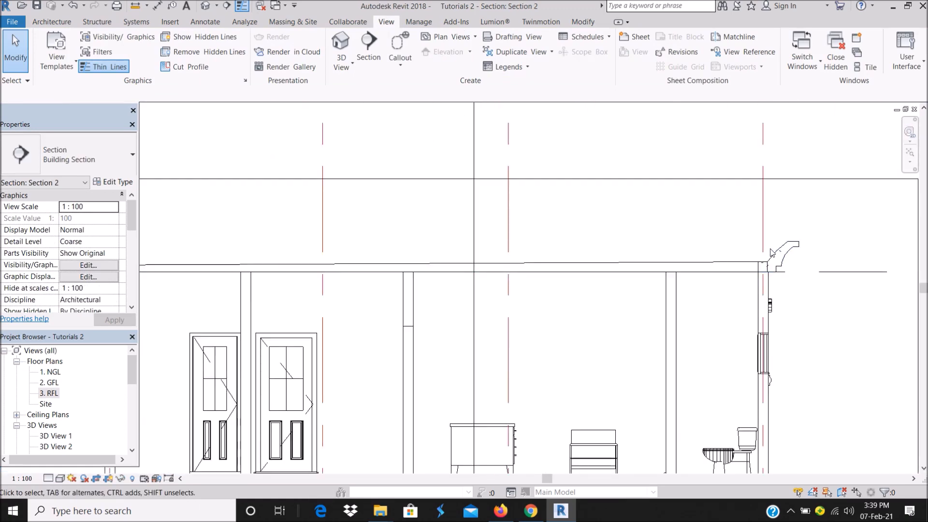
Step: Examine the roof slab's top edge at its grid 1 and grid 4 ends in the section
scroll(771, 252, "down", 3)
scroll(619, 276, "up", 4)
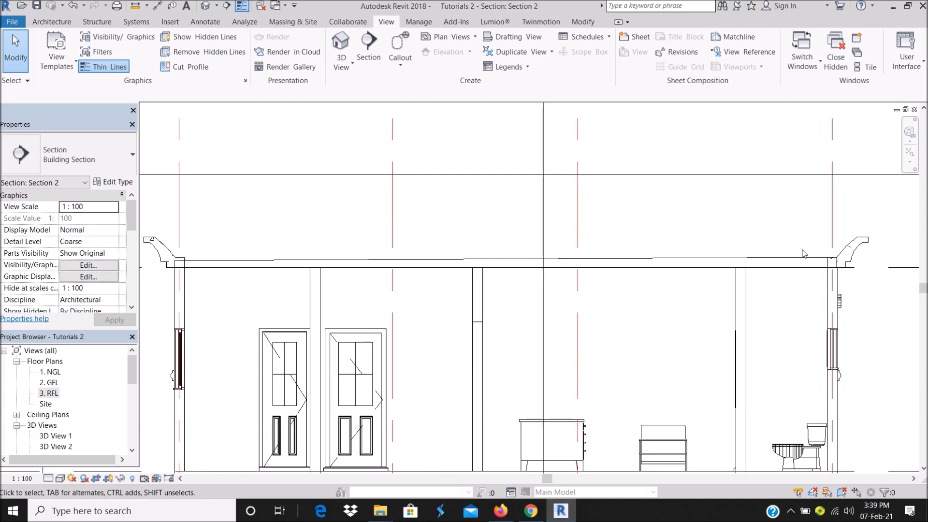
scroll(804, 253, "down", 2)
scroll(400, 247, "up", 5)
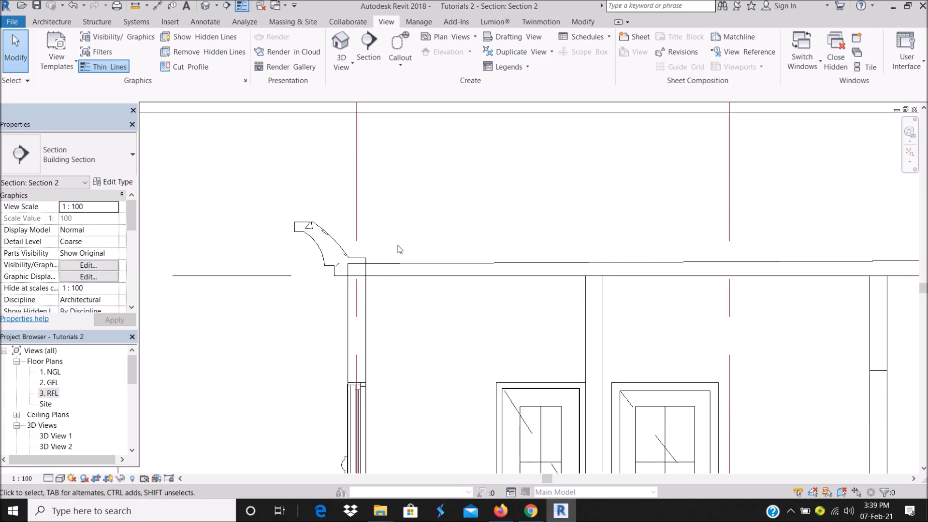
scroll(400, 246, "up", 4)
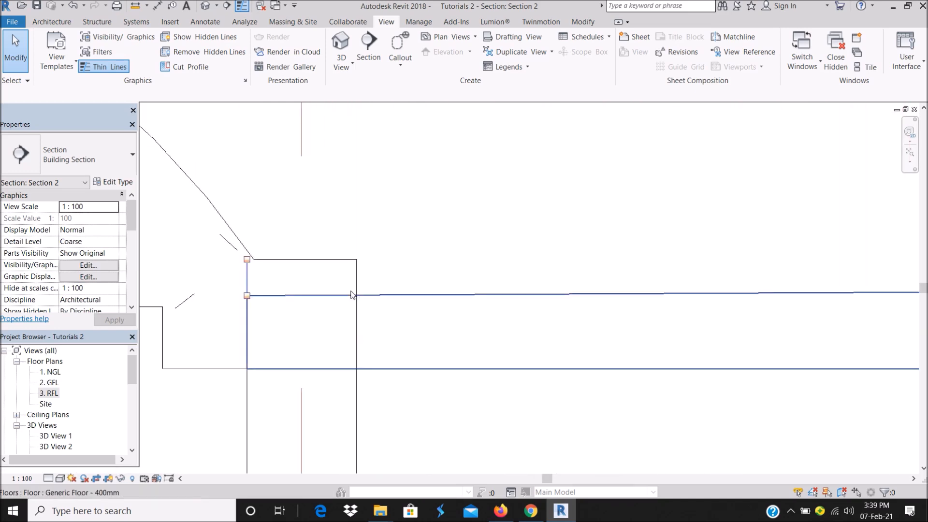
scroll(217, 269, "down", 3)
scroll(217, 269, "down", 3)
scroll(801, 270, "up", 4)
scroll(774, 288, "up", 3)
scroll(730, 301, "down", 1)
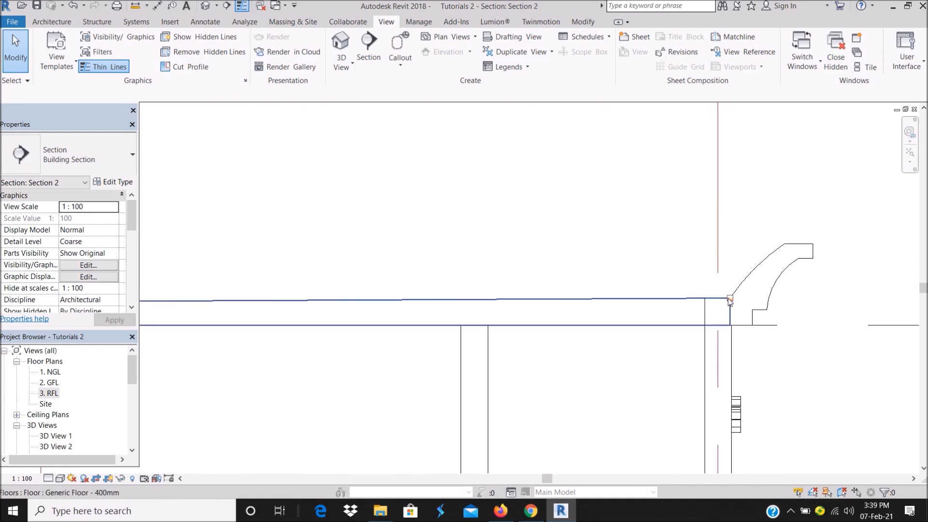
scroll(730, 300, "down", 1)
scroll(730, 300, "down", 4)
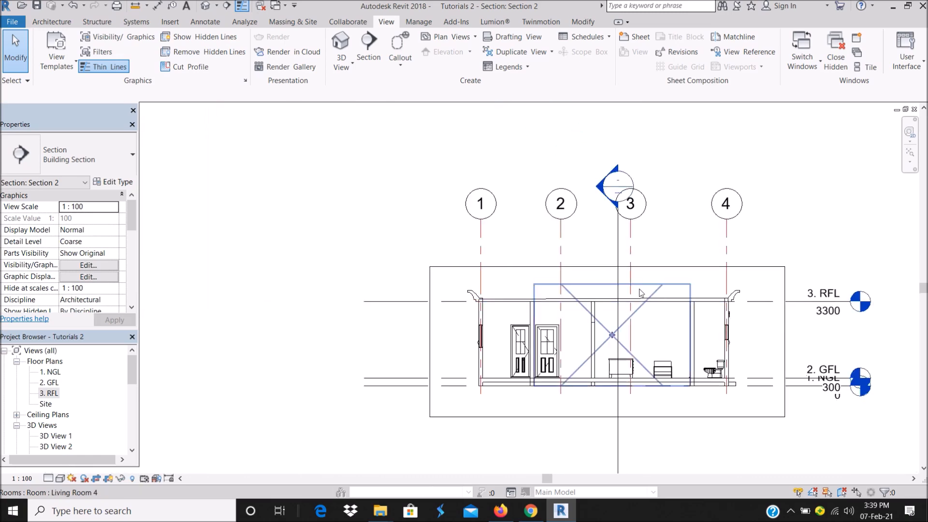
scroll(639, 292, "up", 2)
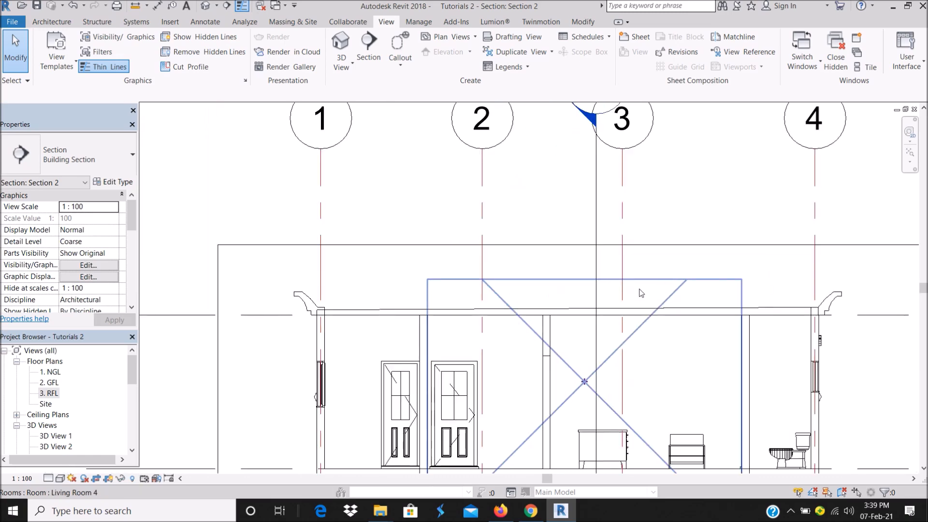
Step: Open the 3. RFL floor plan, select the roof slab to review its shape editing tools and fold lines, and deselect it
double_click(51, 394)
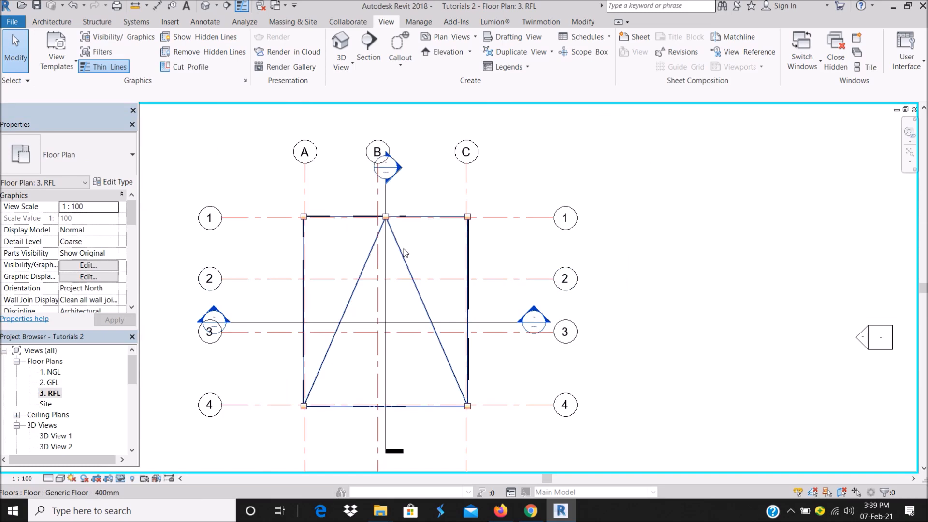
scroll(404, 252, "up", 2)
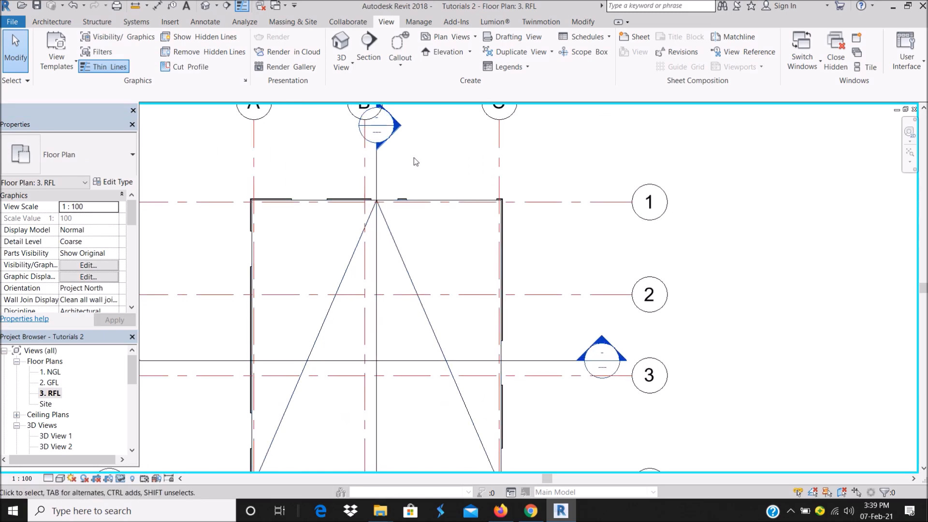
left_click(388, 229)
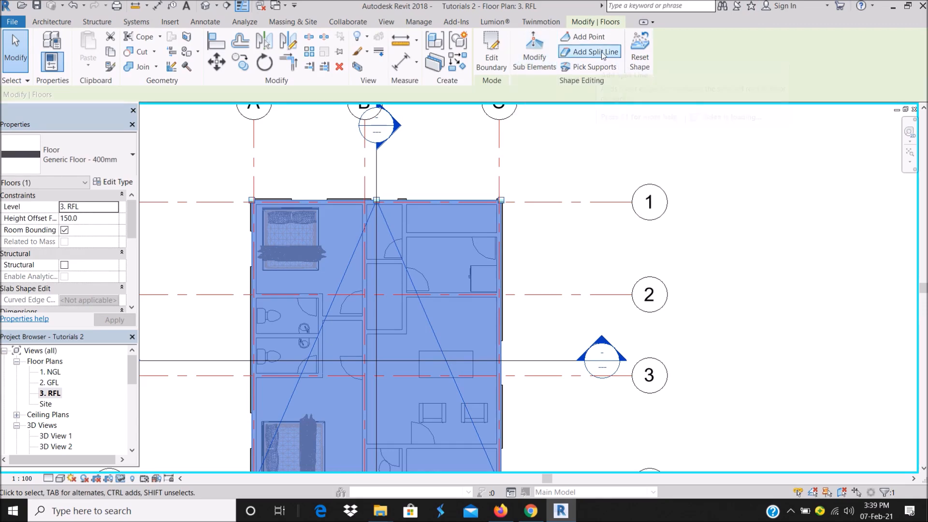
left_click(569, 146)
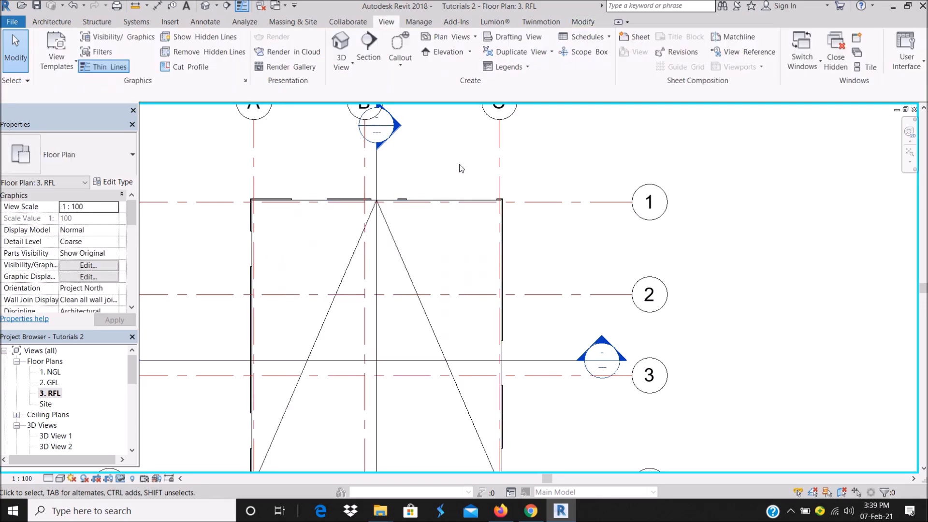
scroll(461, 168, "down", 3)
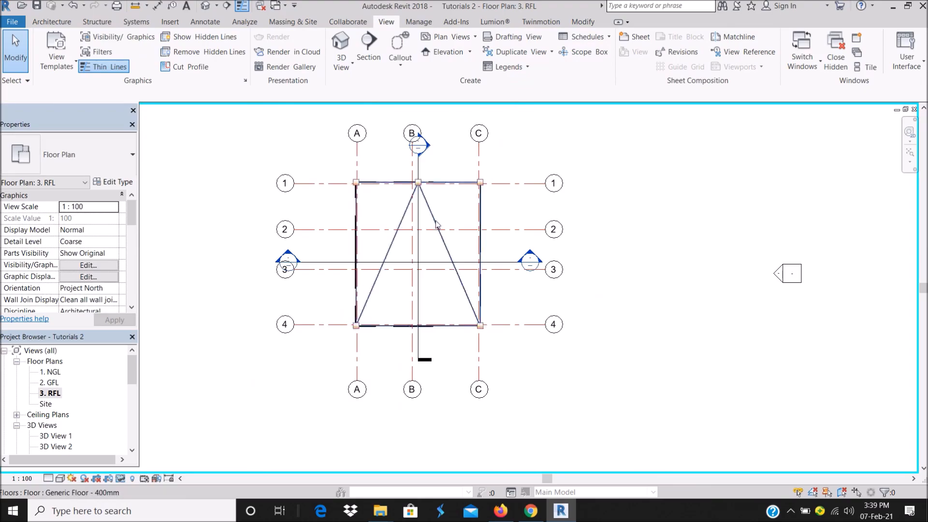
scroll(450, 160, "up", 2)
scroll(452, 199, "down", 2)
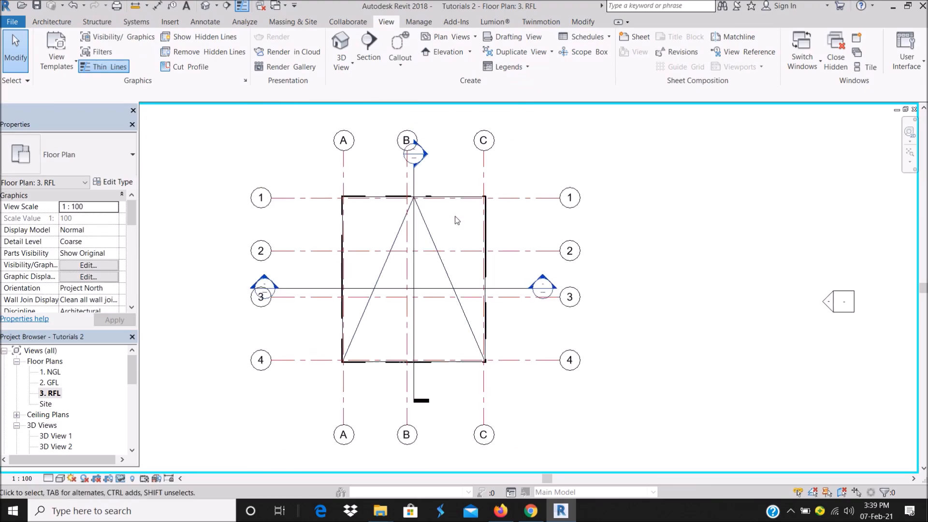